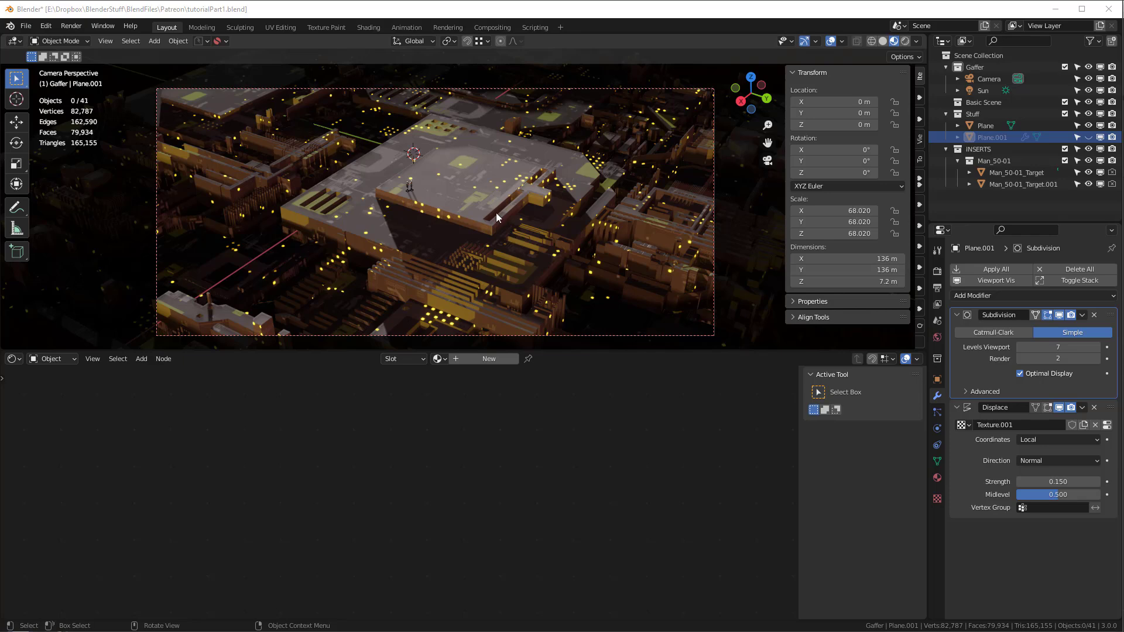
- Select the Plane to show its a-displace shader nodes and orbit in close over the city
left_click(496, 212)
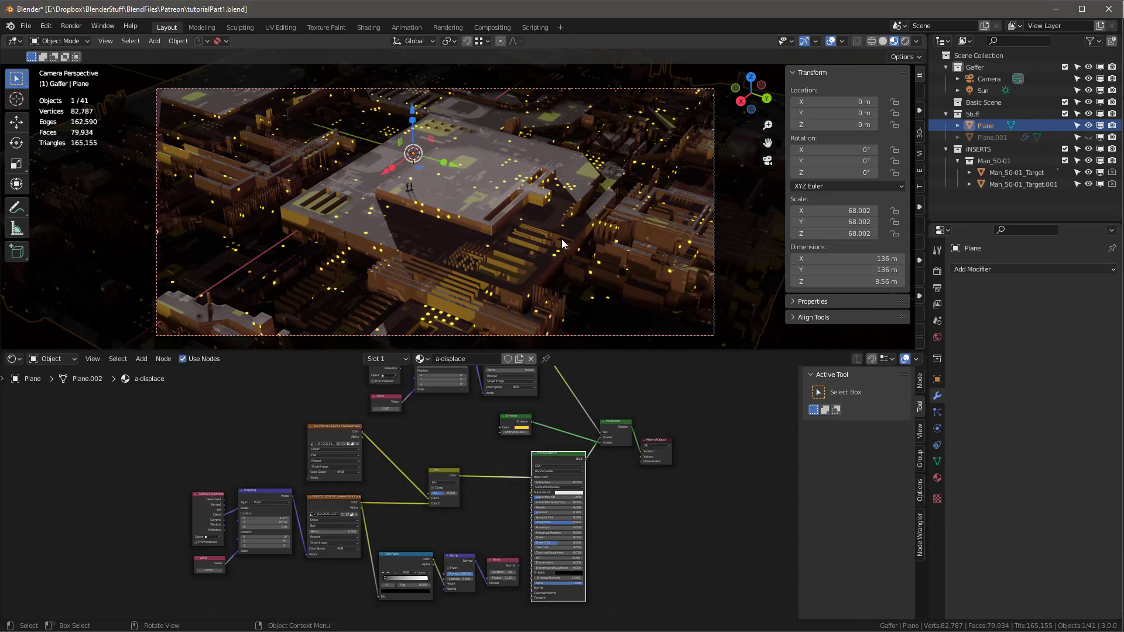
middle_click_drag(561, 240, 386, 190)
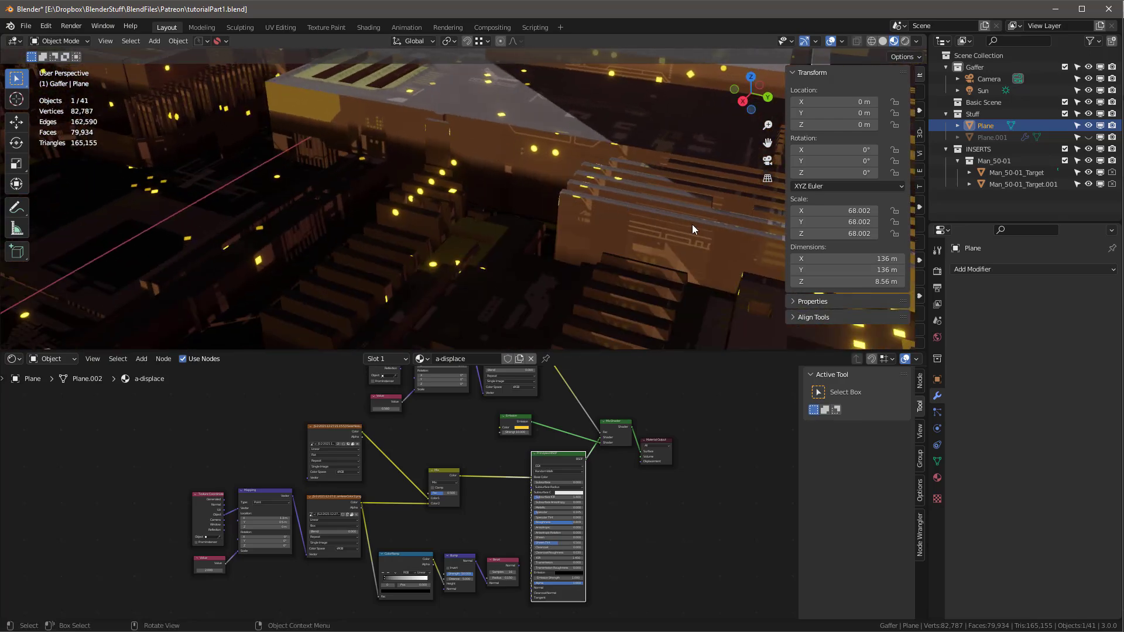
mouse_move(638, 237)
middle_mouse_down()
mouse_move(581, 251)
mouse_move(520, 238)
mouse_move(649, 234)
middle_mouse_up()
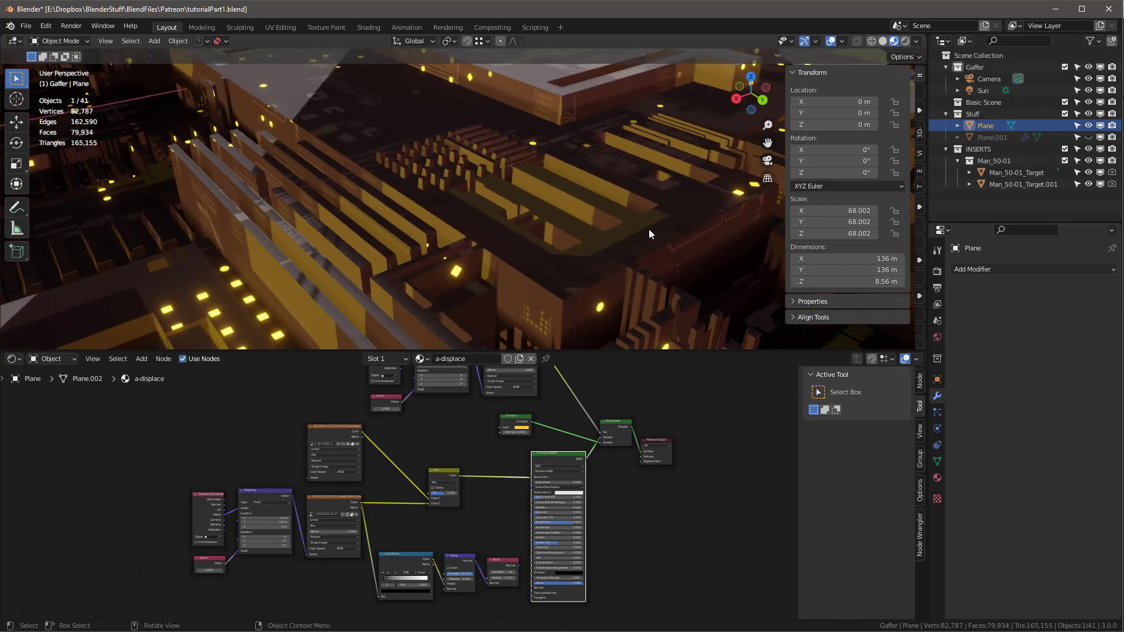
- Hide the textured Plane in the Outliner and zoom out to see the whole city
left_click(1088, 125)
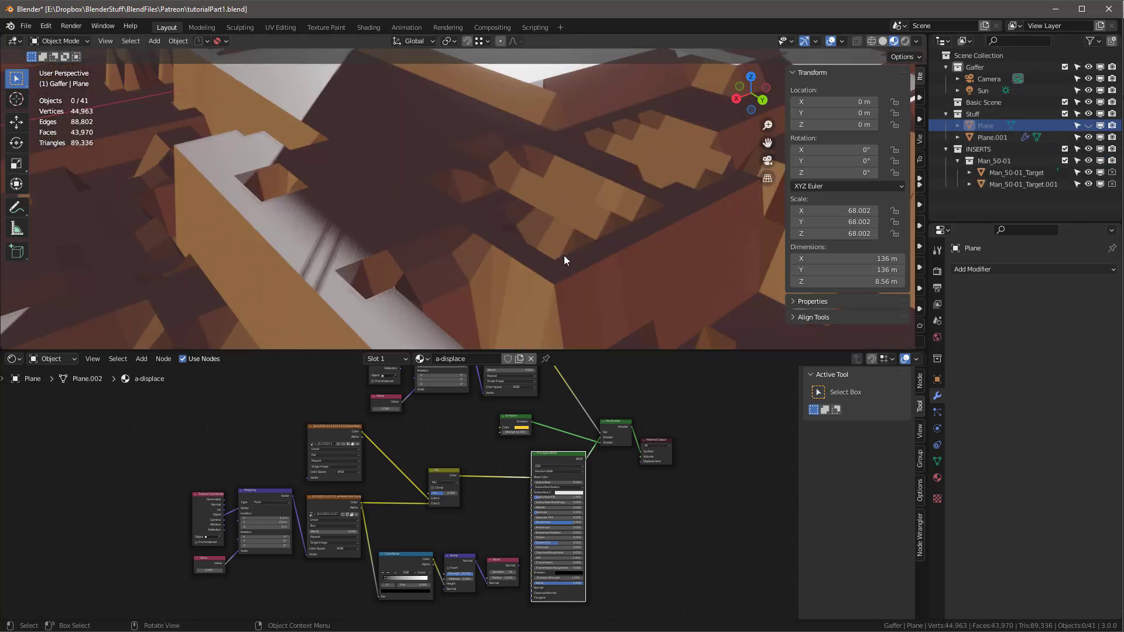
scroll(539, 243, "down", 5)
middle_click_drag(530, 234, 592, 193)
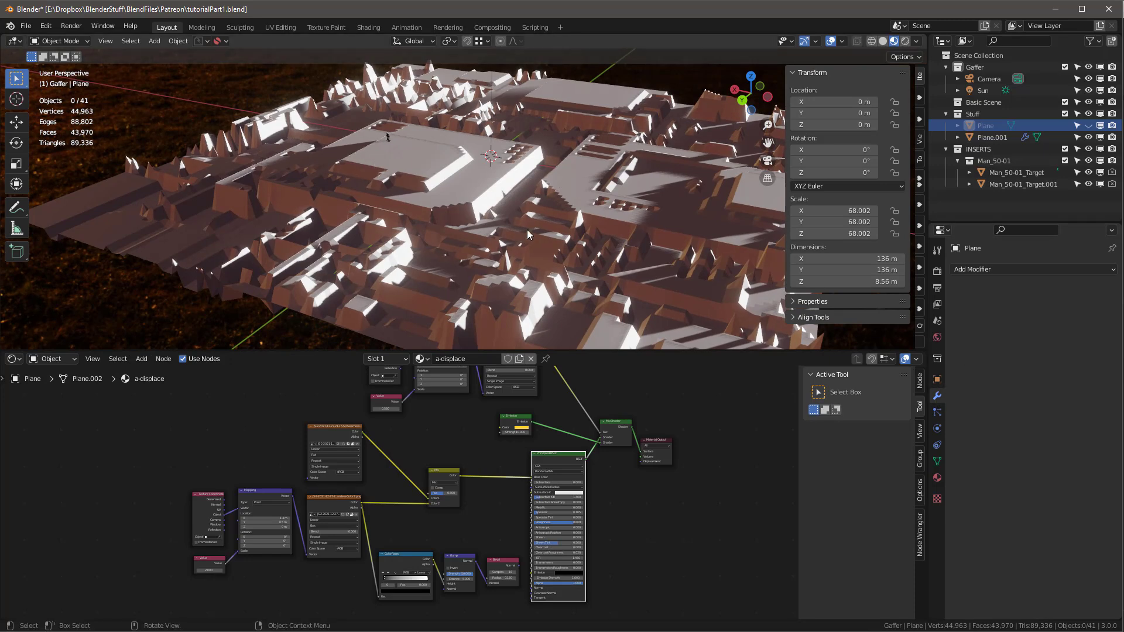
- Select Plane.001, then hide and re-show its subdivision and displace modifiers in the viewport
left_click(487, 205)
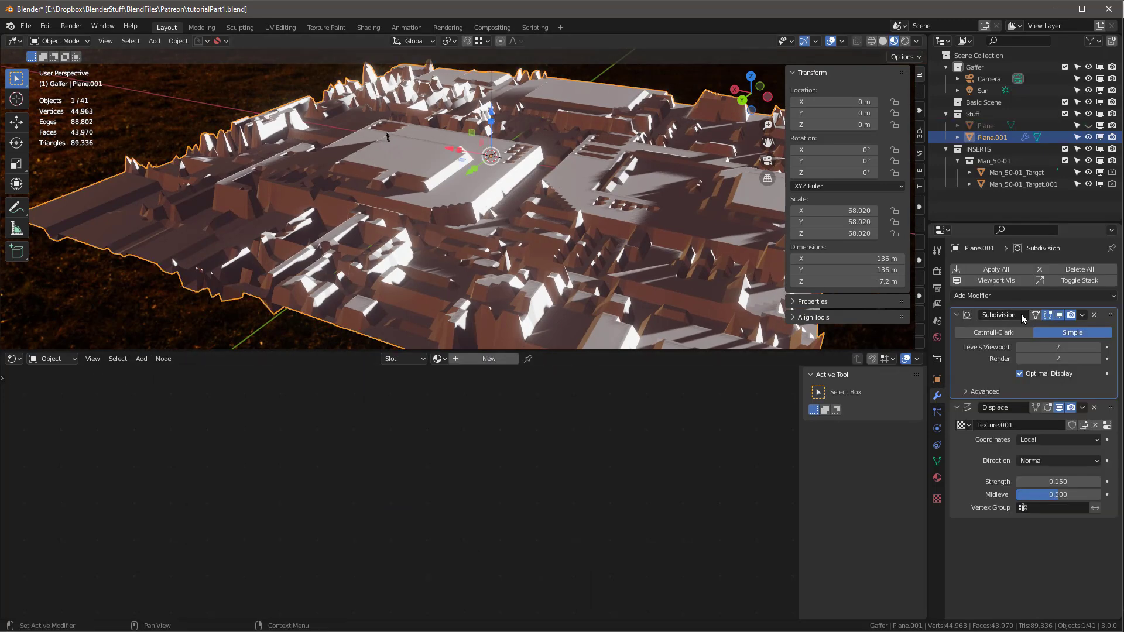
scroll(476, 254, "up", 2)
middle_click_drag(475, 254, 430, 225)
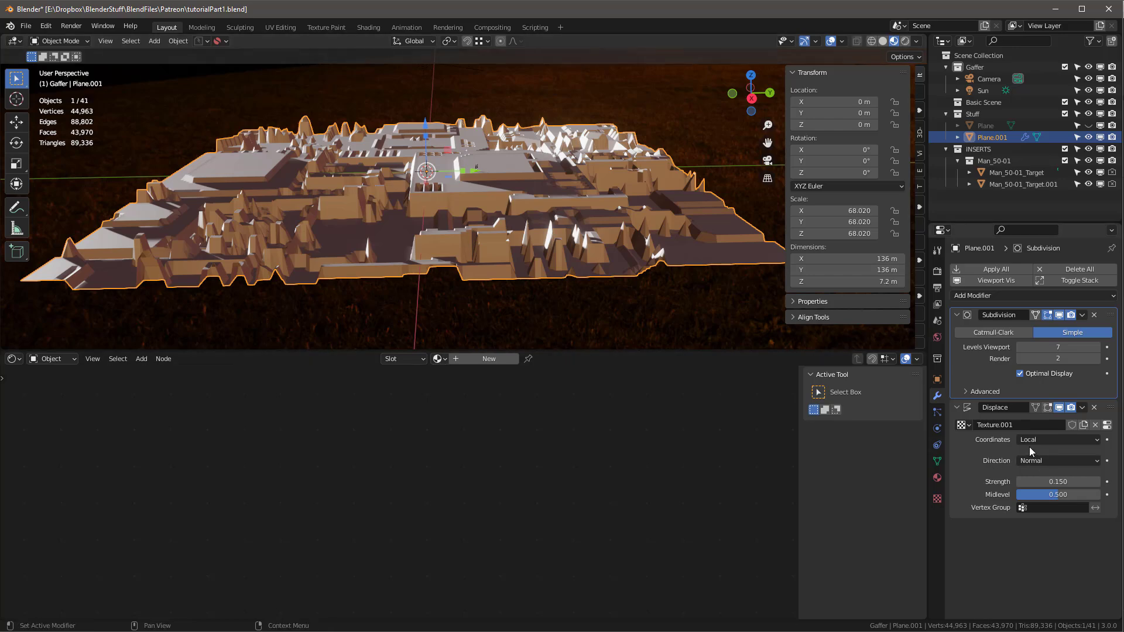
middle_click_drag(414, 230, 437, 230)
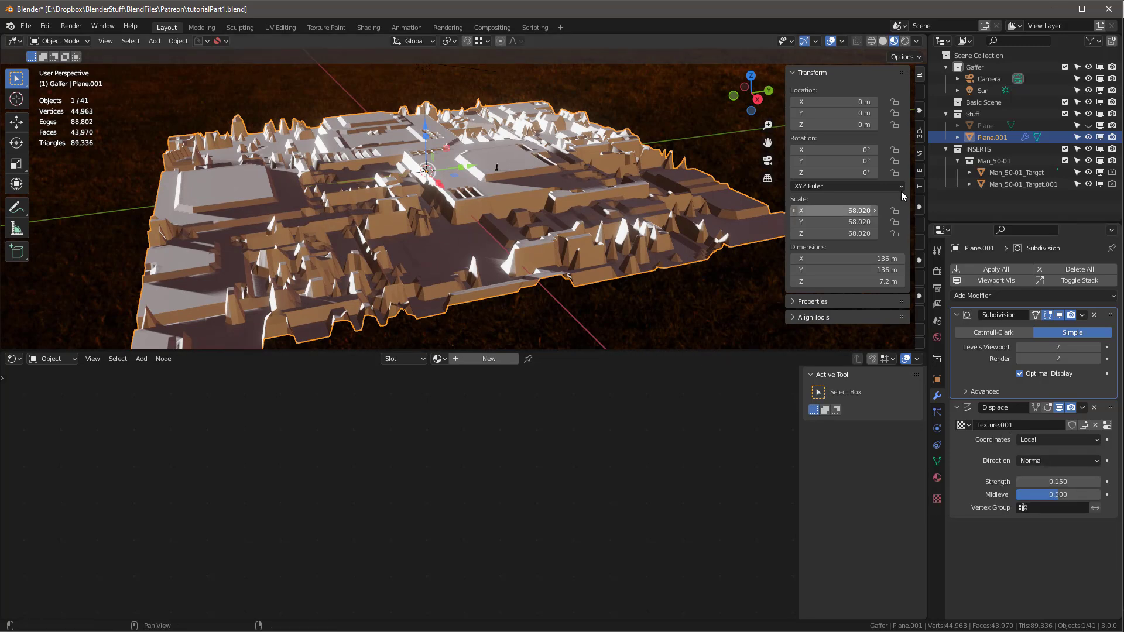
key("ctrl+h")
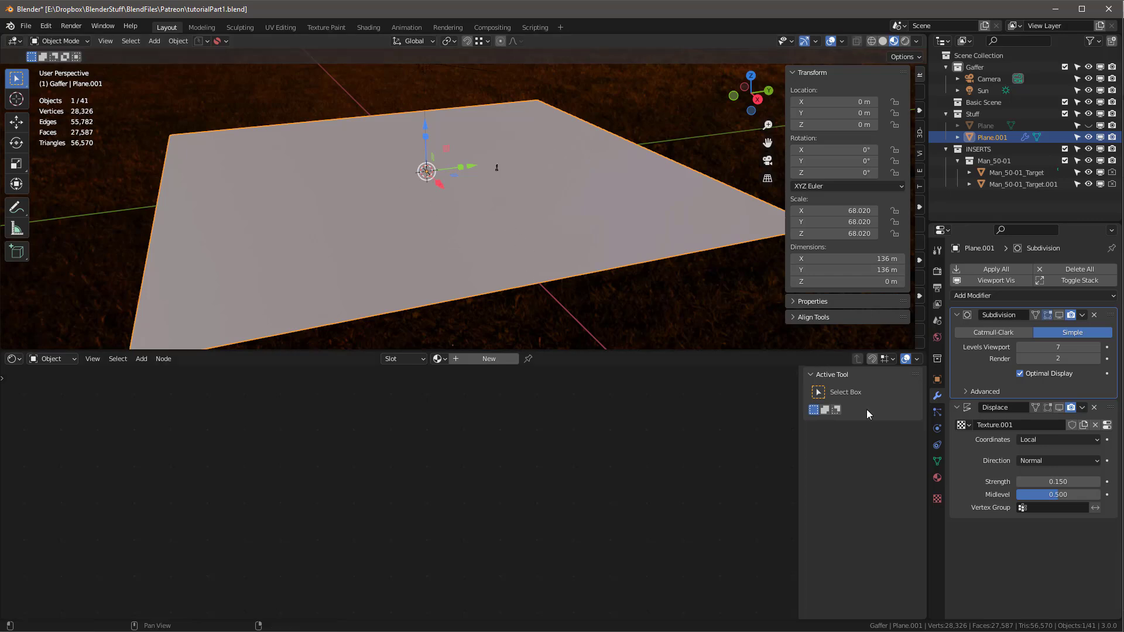
left_click(998, 281)
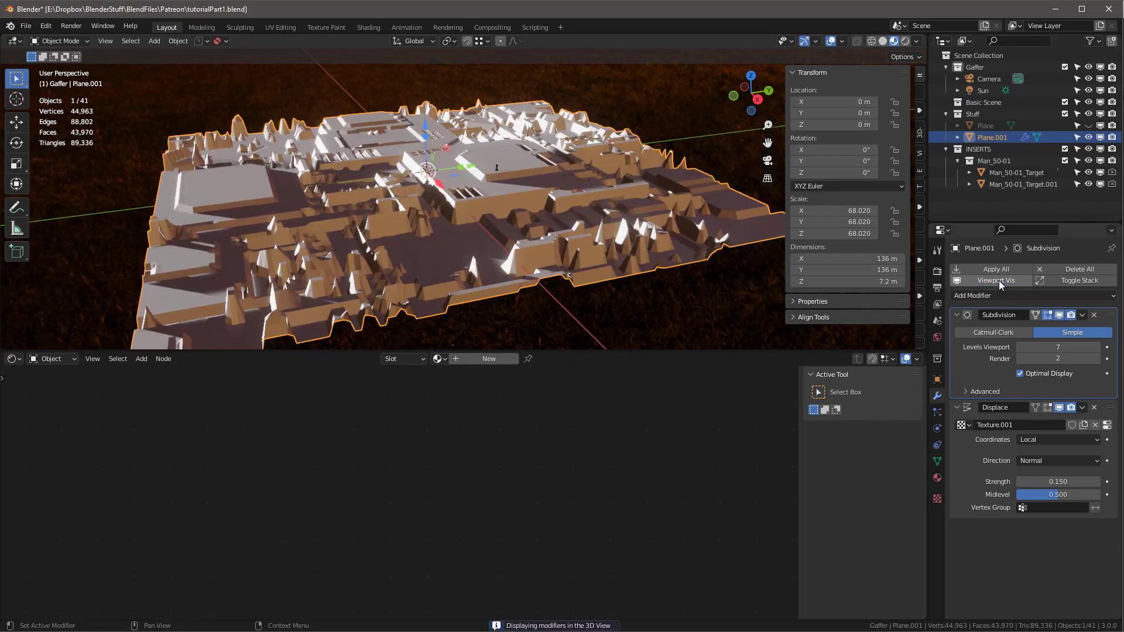
- Assign the existing a-displace material to Plane.001 and bring all its shader nodes into view
middle_click_drag(484, 185, 623, 185)
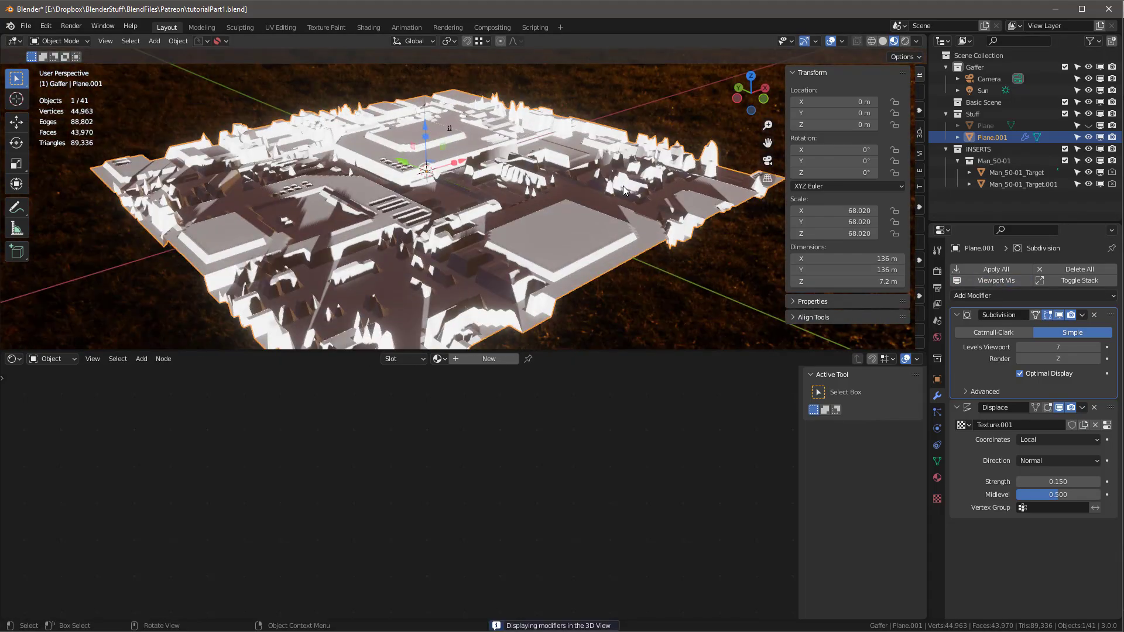
left_click(438, 359)
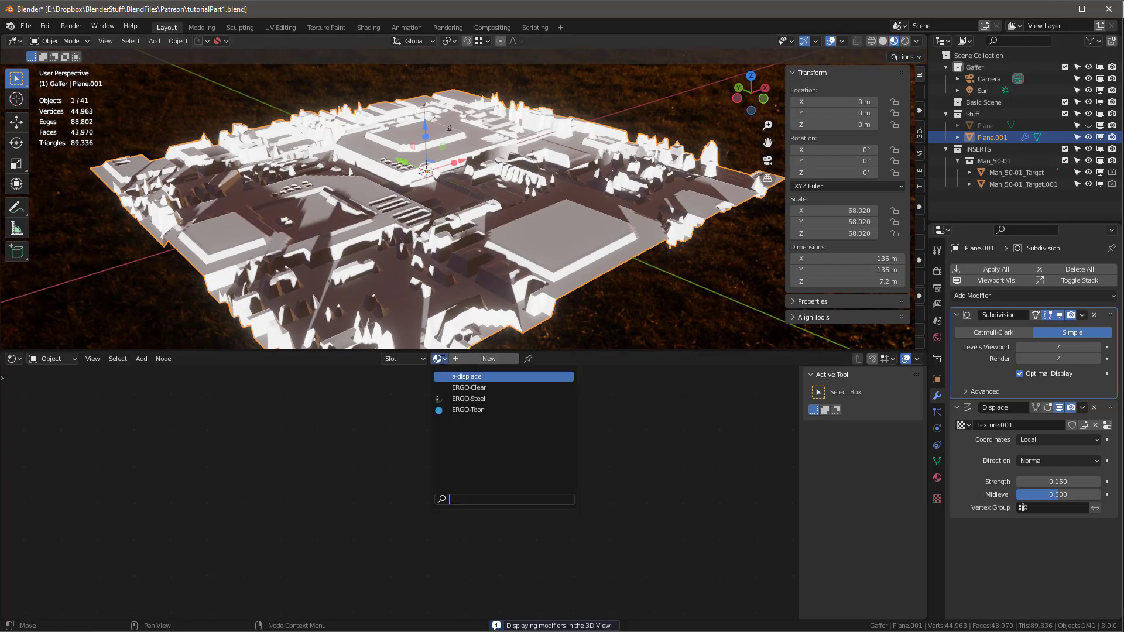
left_click(473, 376)
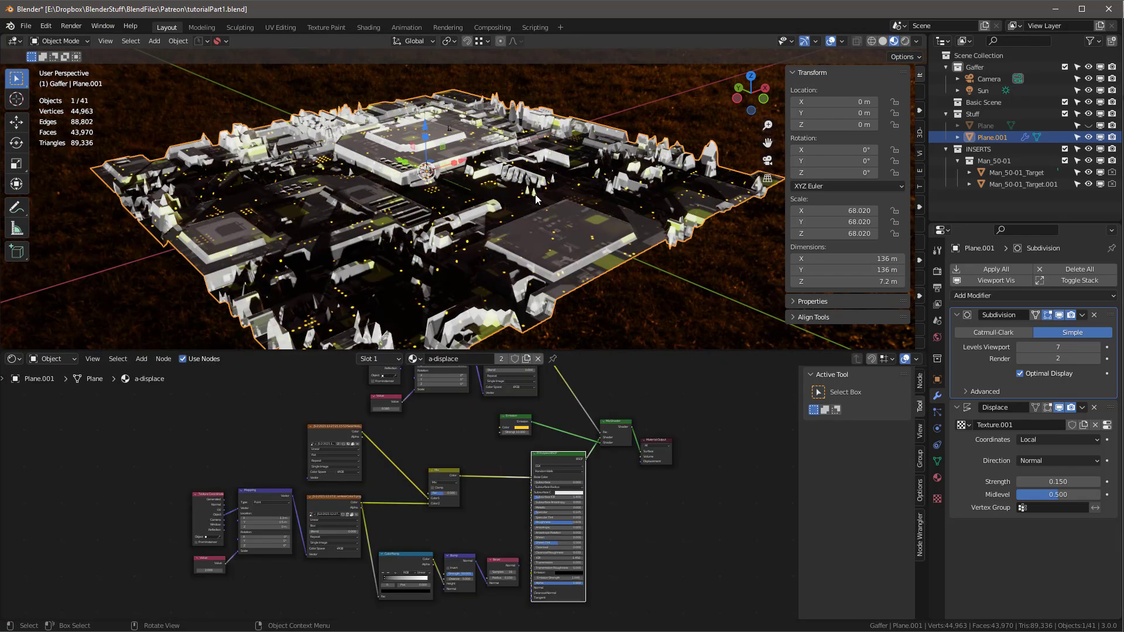
middle_click_drag(410, 193, 524, 295)
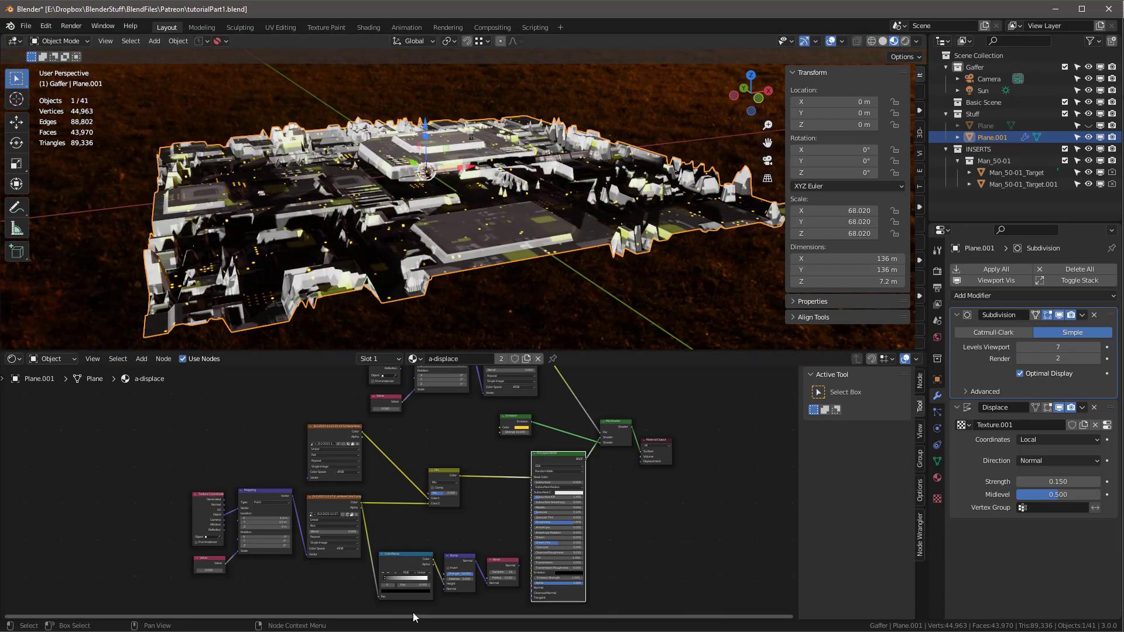
scroll(436, 558, "up", 4)
scroll(539, 495, "down", 5)
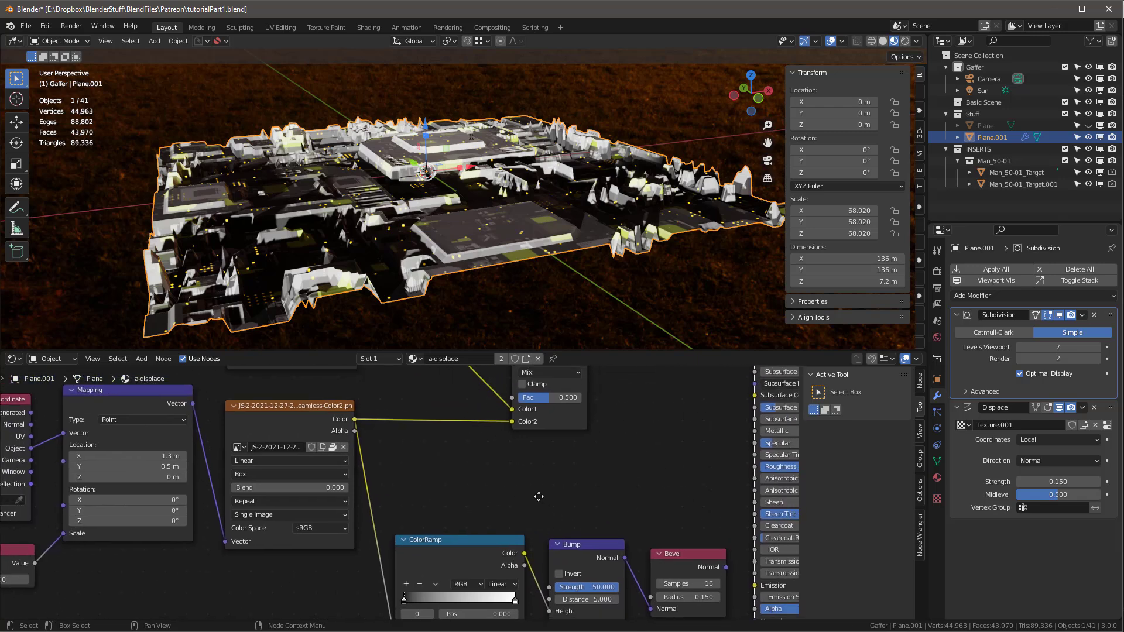
middle_click_drag(542, 489, 508, 519)
scroll(509, 520, "up", 2)
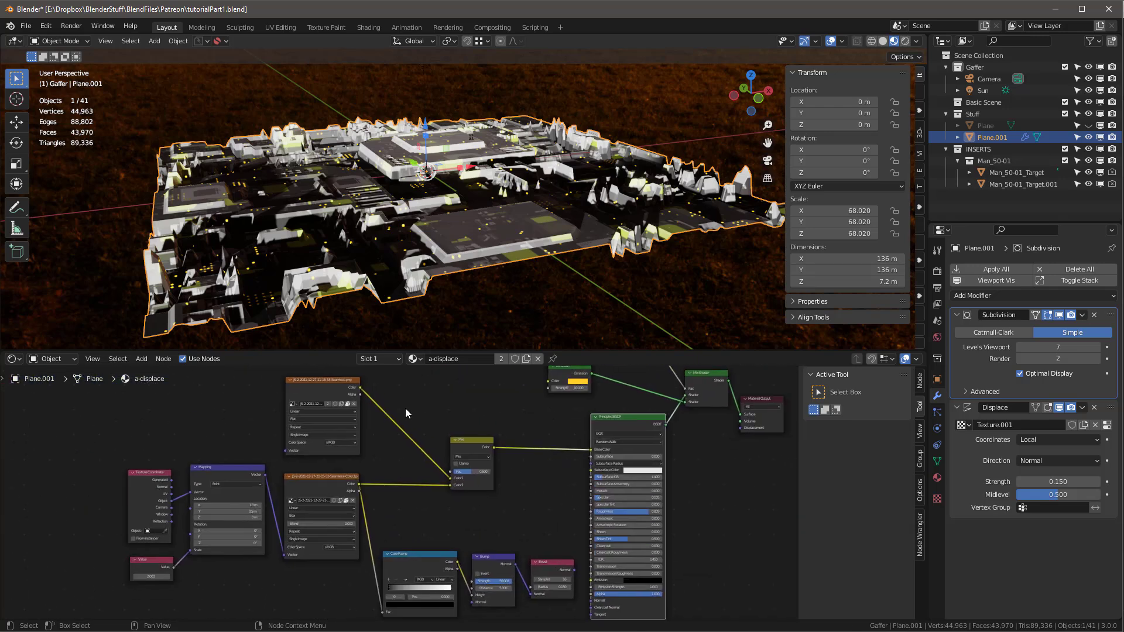
- Connect the seamless image texture to a Viewer to preview it in grayscale on the city
left_click(339, 380, "ctrl+shift")
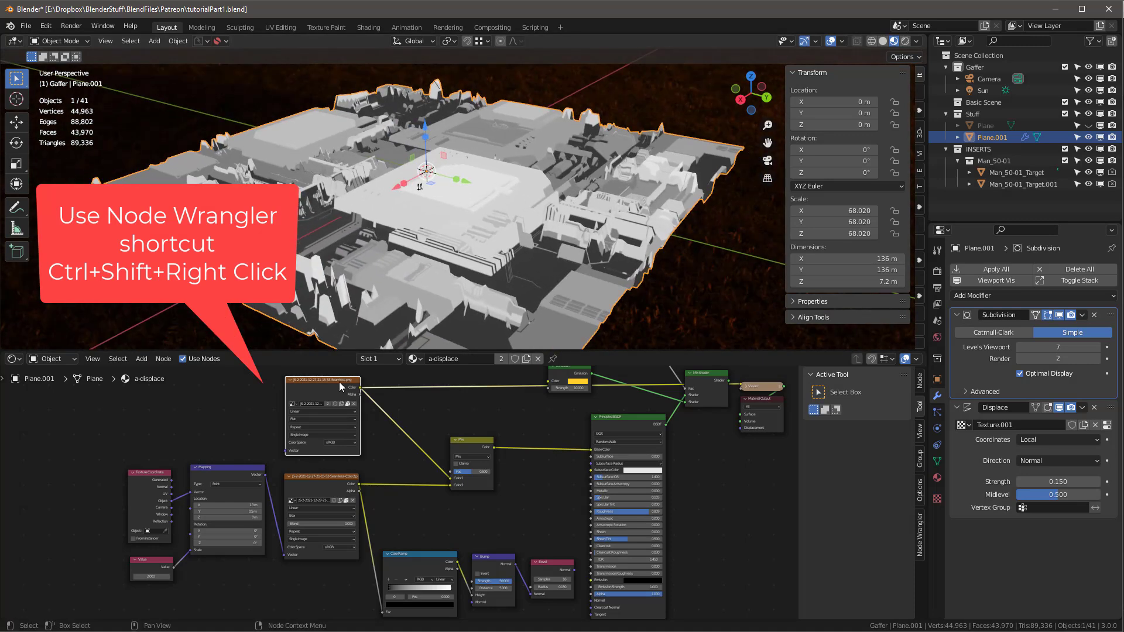
scroll(338, 379, "up", 3)
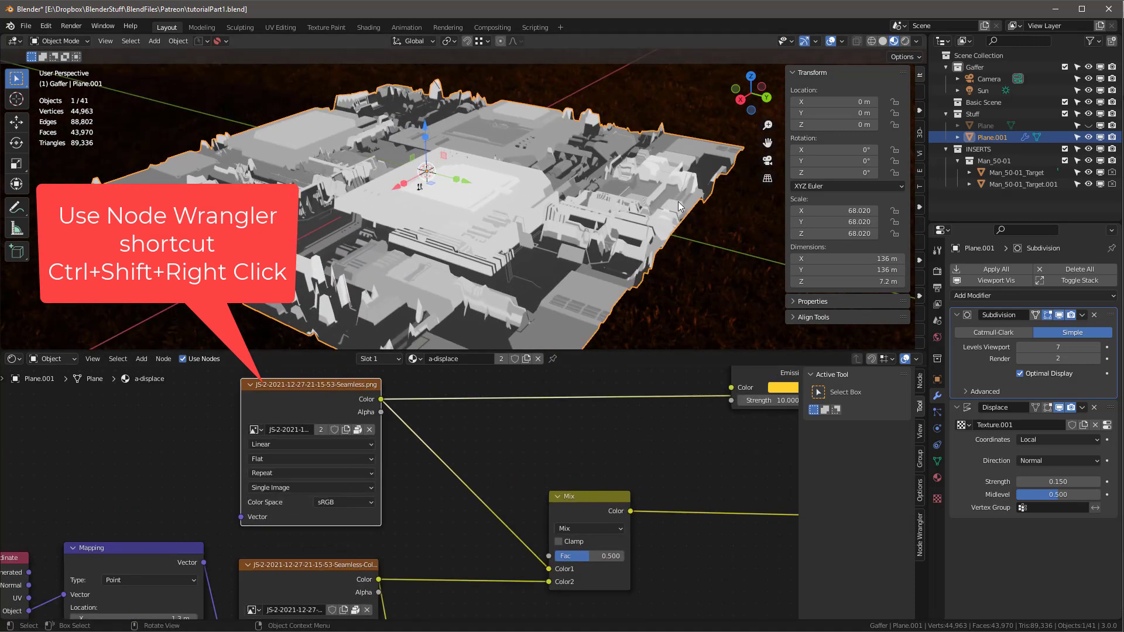
scroll(494, 175, "down", 5)
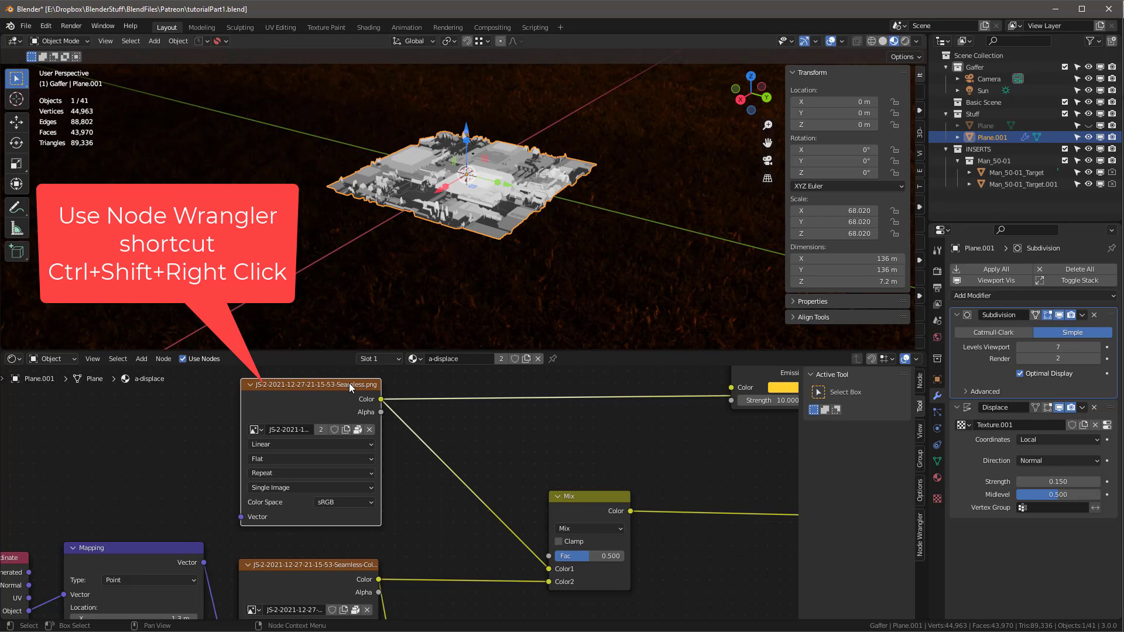
key("Home")
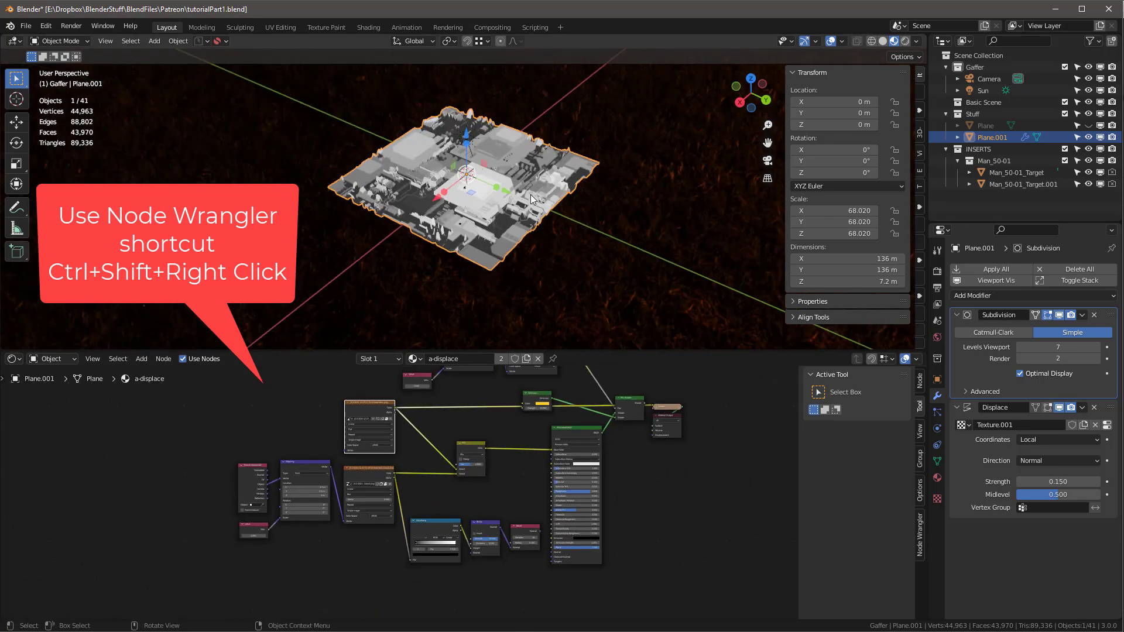
scroll(529, 190, "up", 5)
middle_click_drag(519, 155, 622, 285)
scroll(574, 242, "down", 1)
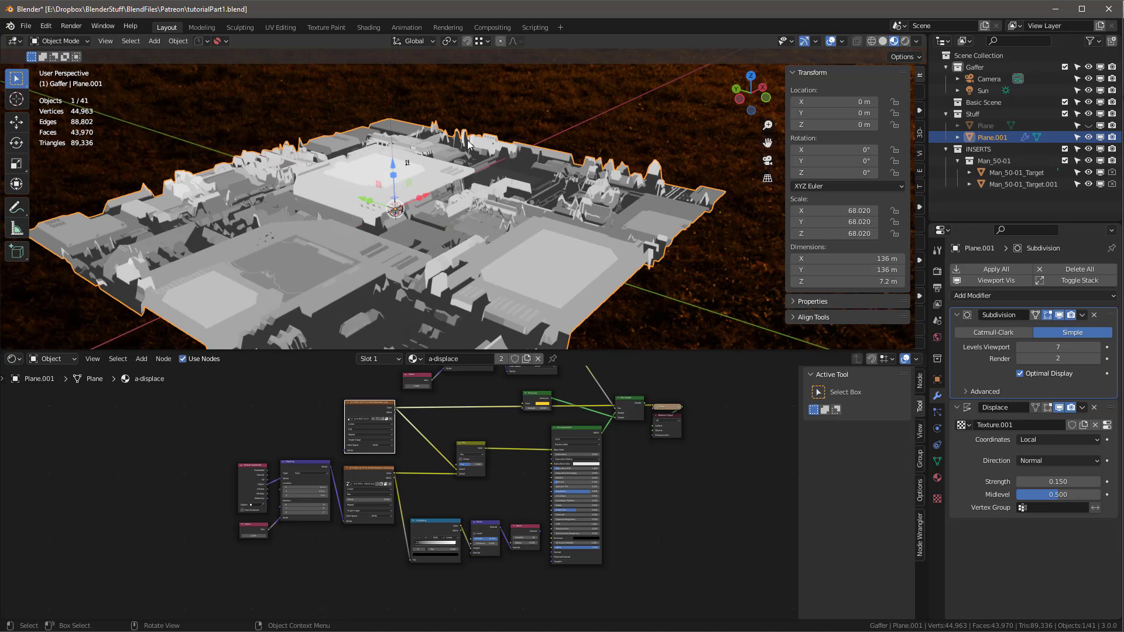
middle_click_drag(565, 209, 556, 237)
scroll(354, 443, "up", 1)
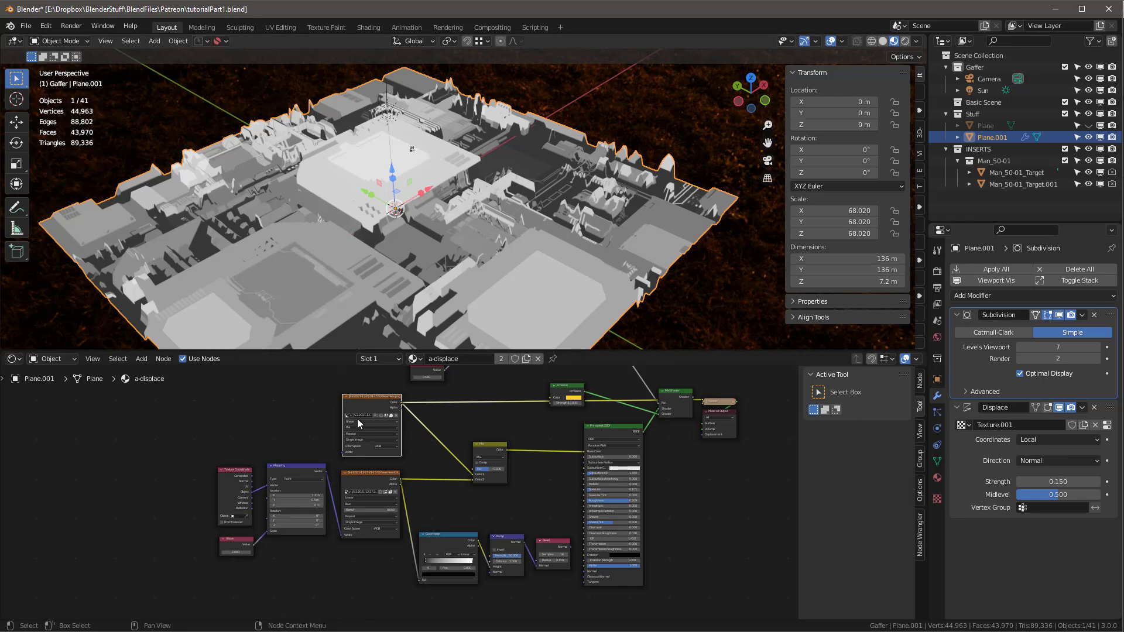
scroll(358, 419, "up", 2)
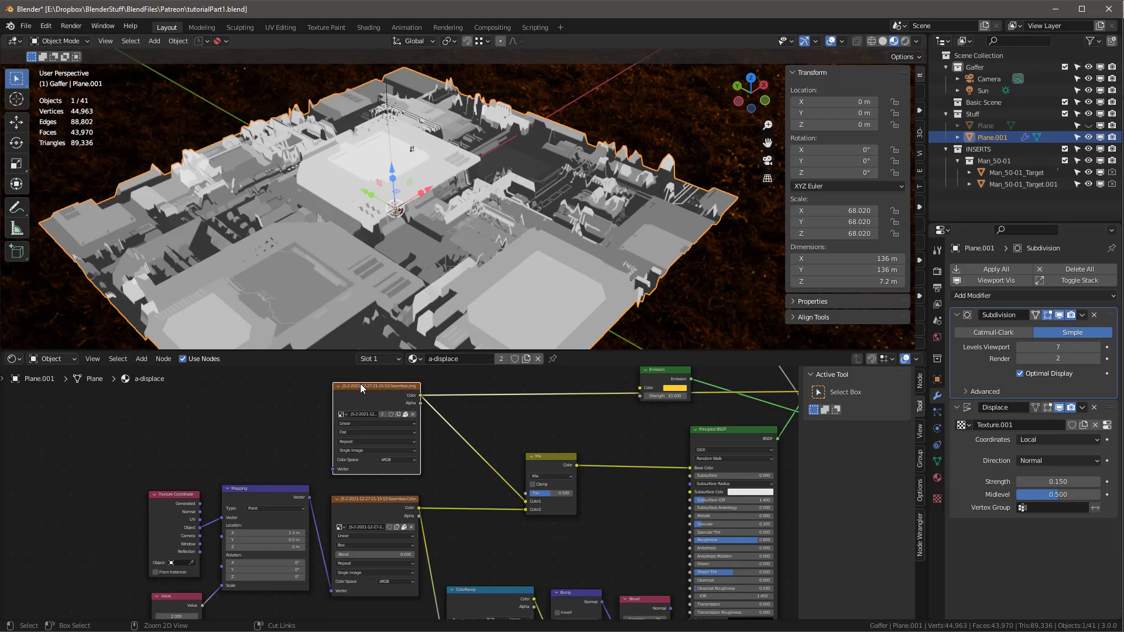
- Add Texture Coordinate and Mapping nodes to the image texture with Ctrl+T
key("ctrl+t")
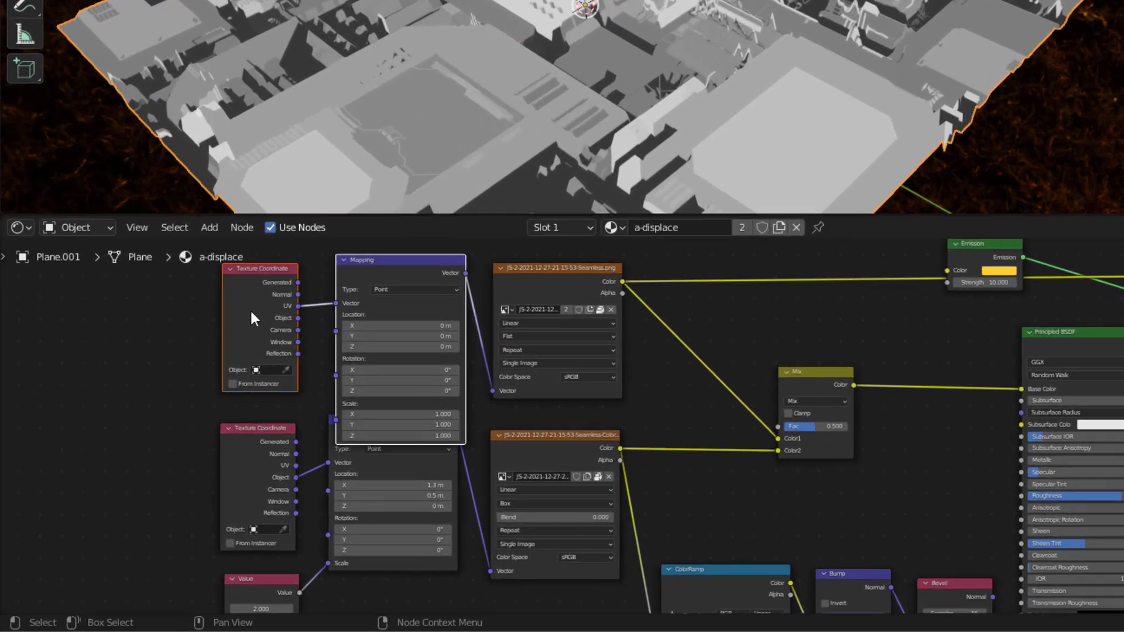
scroll(479, 182, "down", 1)
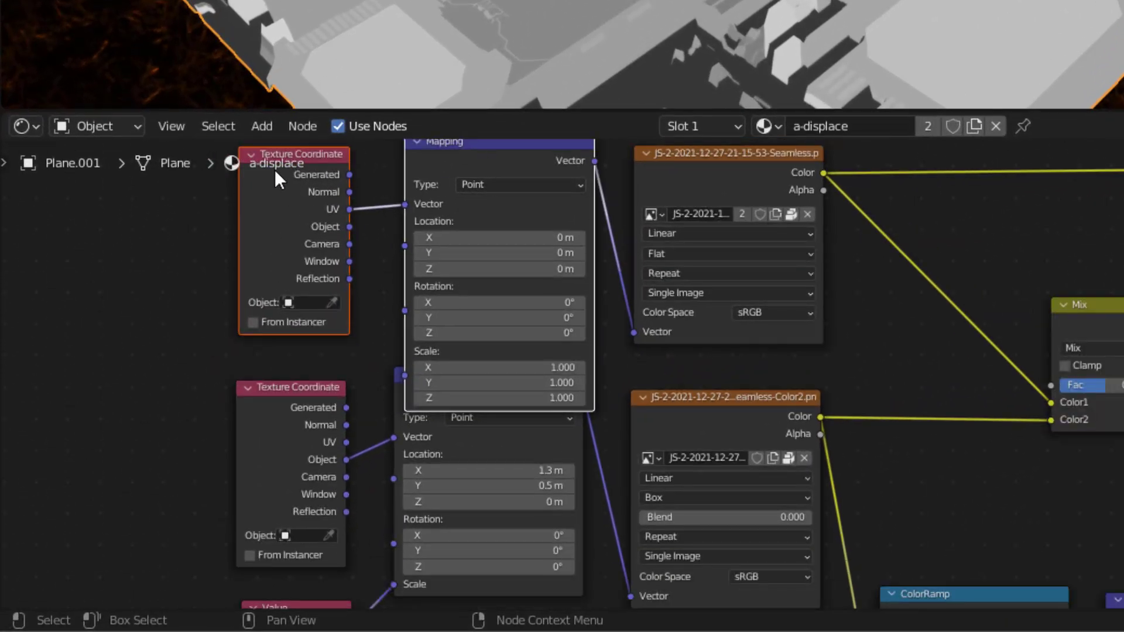
scroll(283, 195, "up", 3)
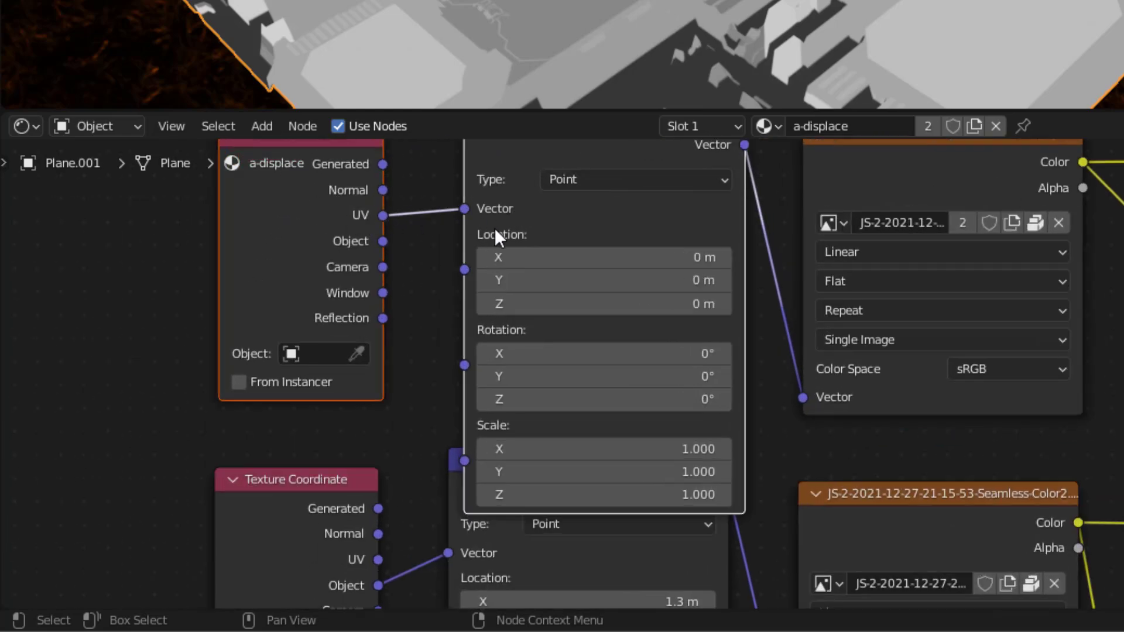
scroll(495, 233, "down", 3)
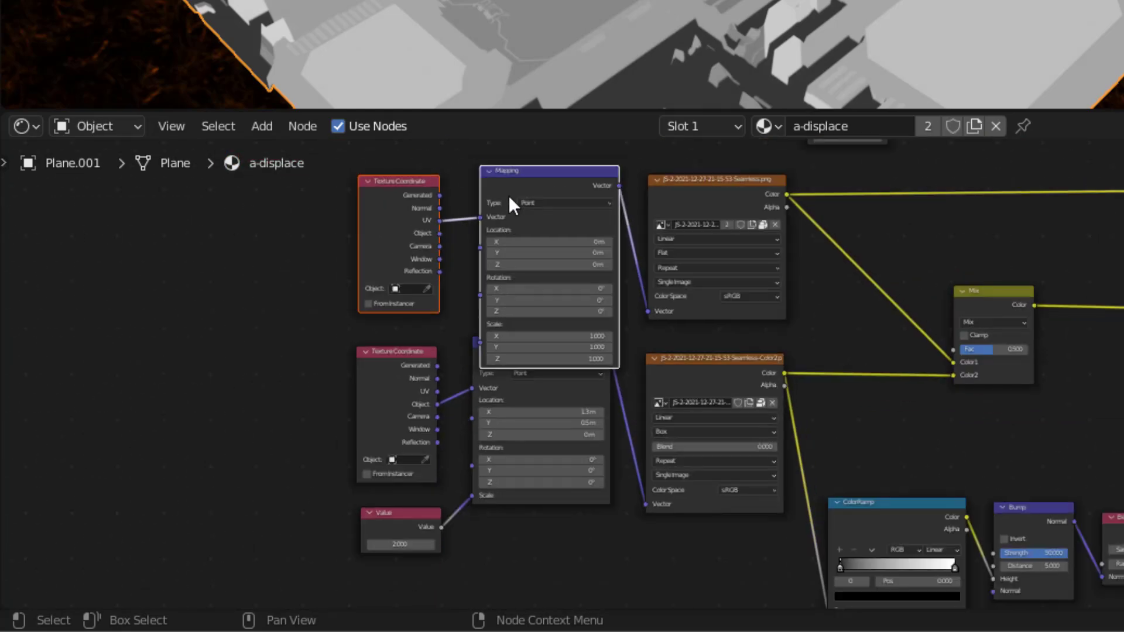
- Delete the spare upper Mapping and Texture Coordinate nodes, leaving the Seamless image texture selected
left_click(581, 175)
key("x")
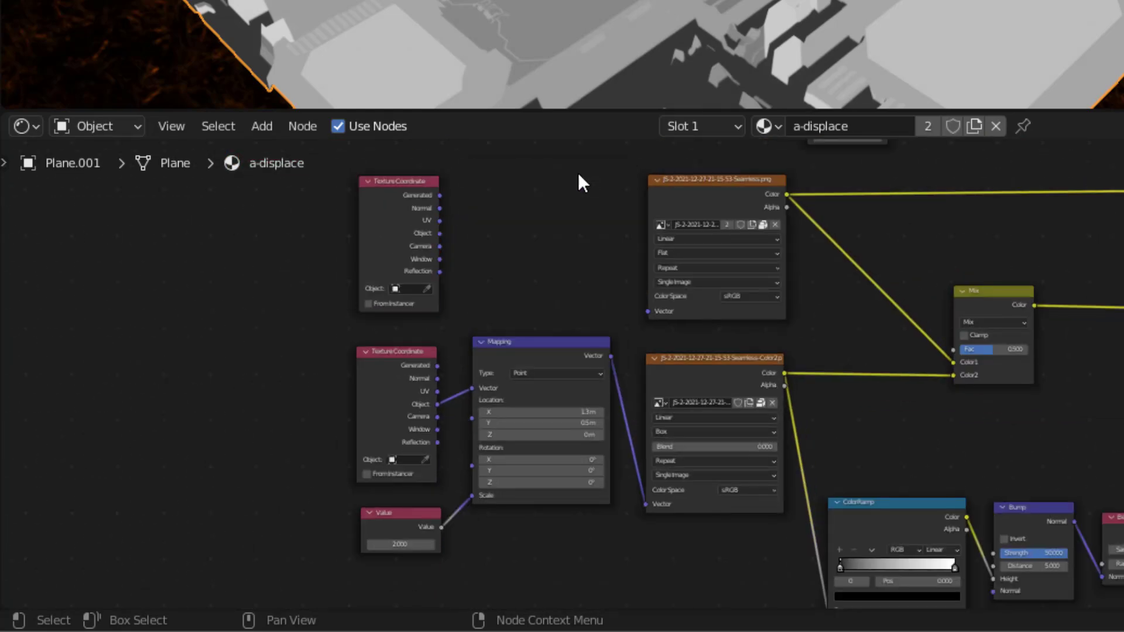
left_click(391, 183)
key("x")
scroll(713, 187, "up", 2)
left_click(713, 175)
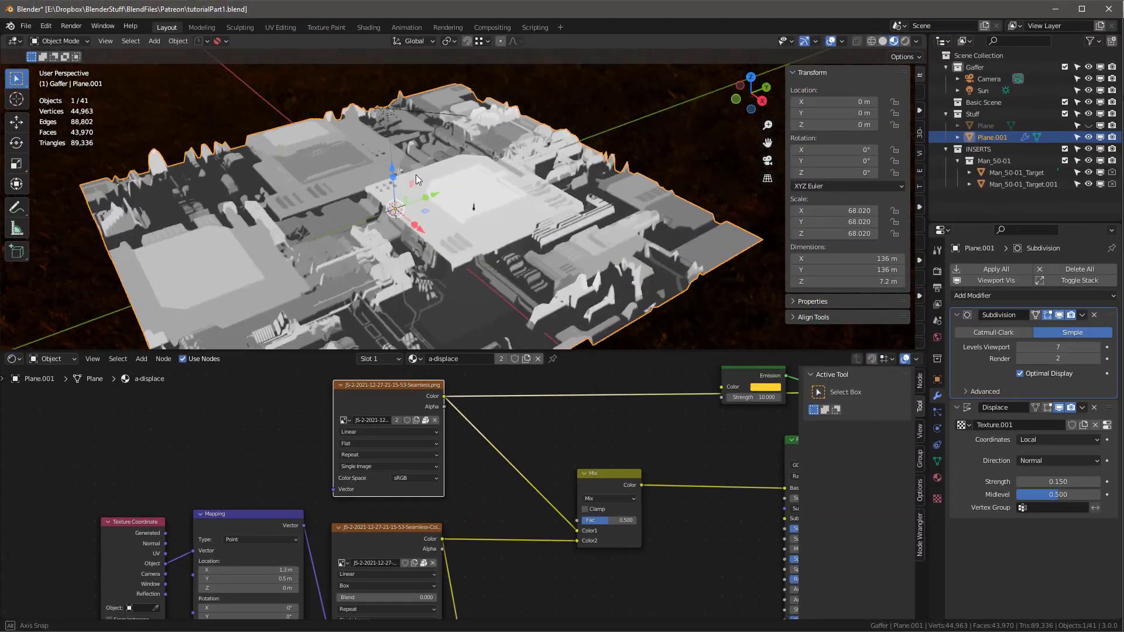
- Wire the Mix Shader to the Material Output so the city shows textured panels and glowing lights
middle_click_drag(415, 174, 592, 171)
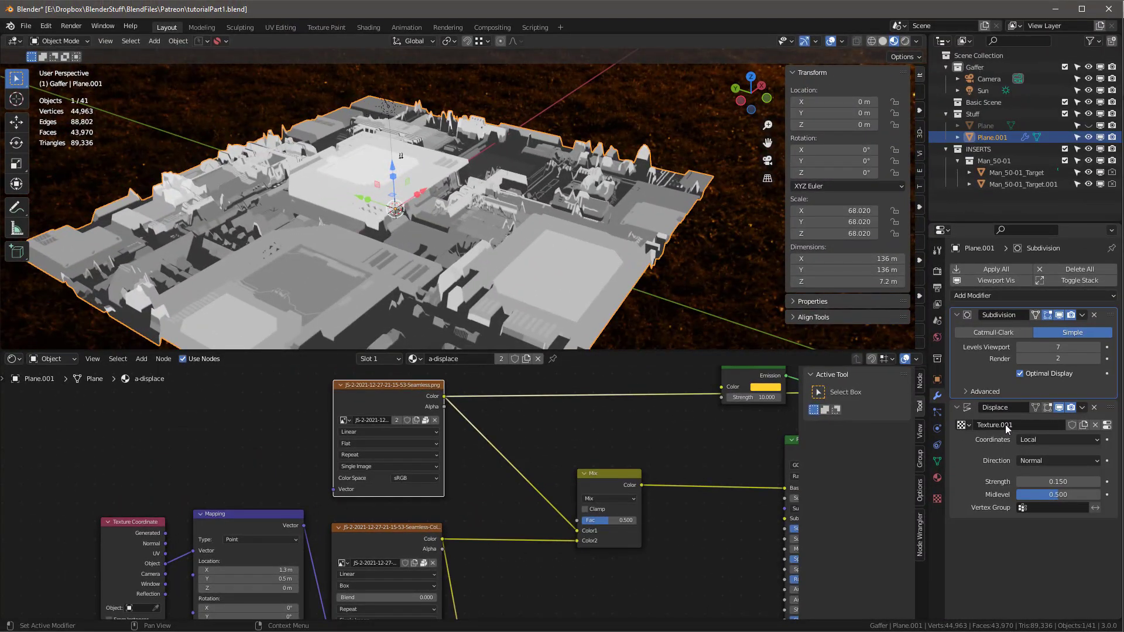
middle_click_drag(585, 175, 426, 237)
middle_click_drag(391, 186, 460, 227)
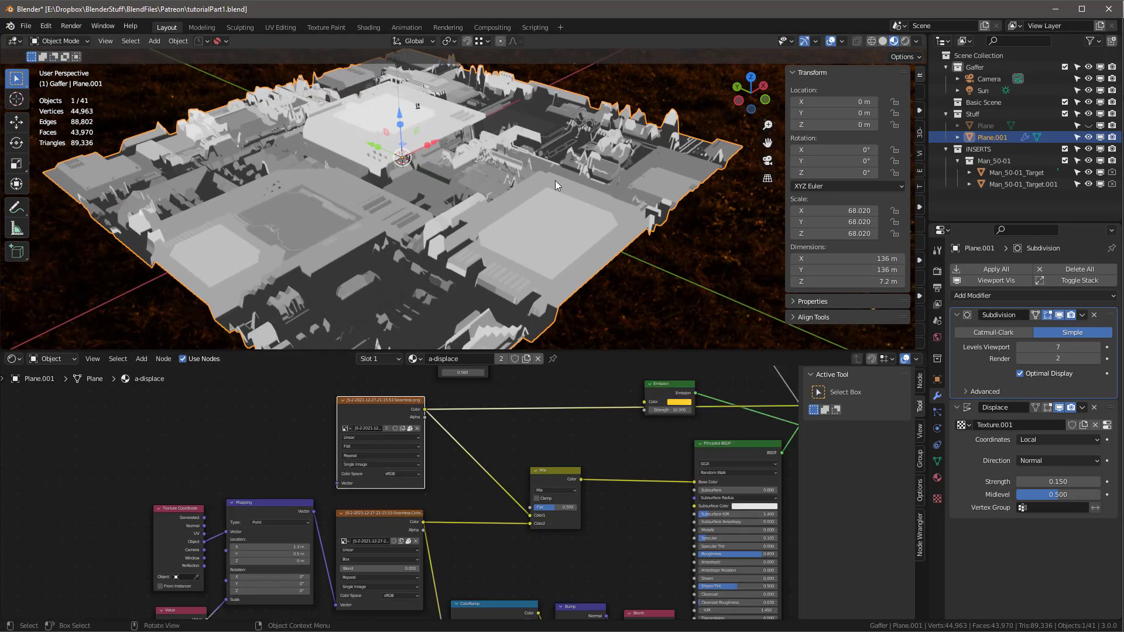
middle_click_drag(553, 184, 520, 240)
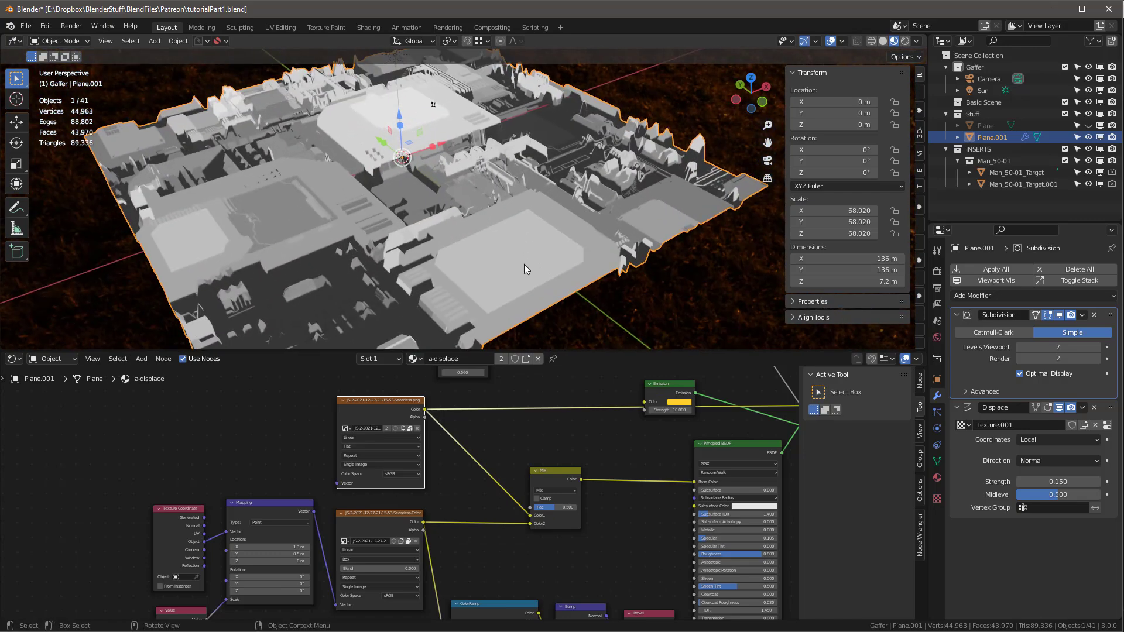
scroll(529, 462, "down", 2)
scroll(548, 472, "up", 2)
scroll(580, 451, "down", 2)
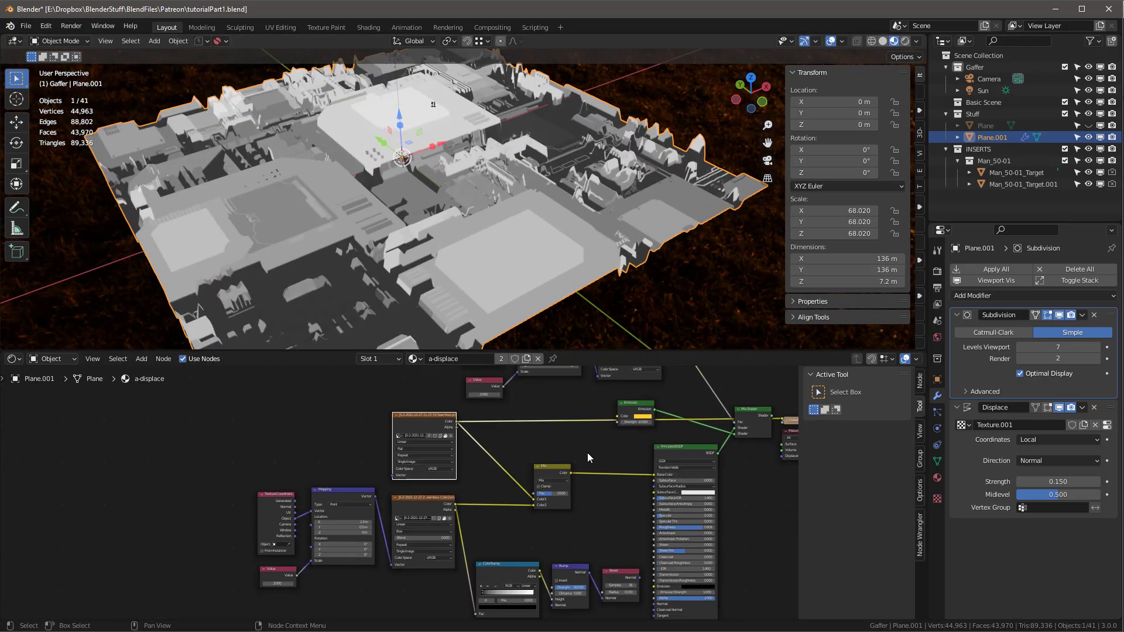
left_click(749, 406, "ctrl+shift")
mouse_move(474, 263)
middle_mouse_down()
mouse_move(466, 202)
mouse_move(507, 190)
mouse_move(595, 194)
mouse_move(609, 224)
middle_mouse_up()
scroll(562, 521, "up", 2)
middle_click_drag(516, 316, 466, 238)
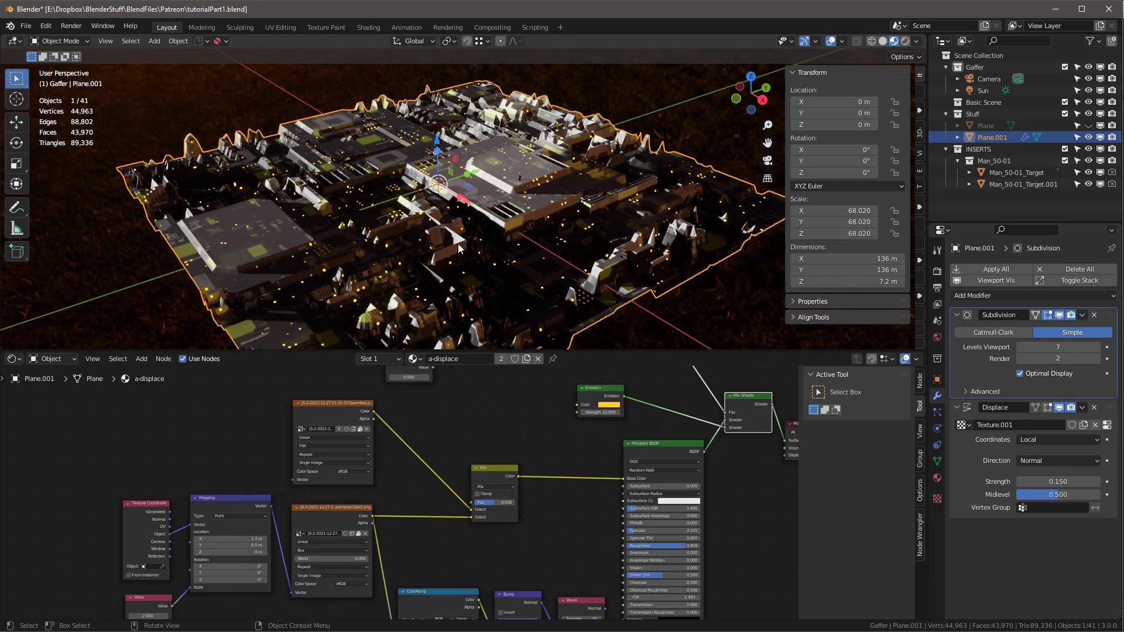
left_click(14, 42)
left_click(35, 88)
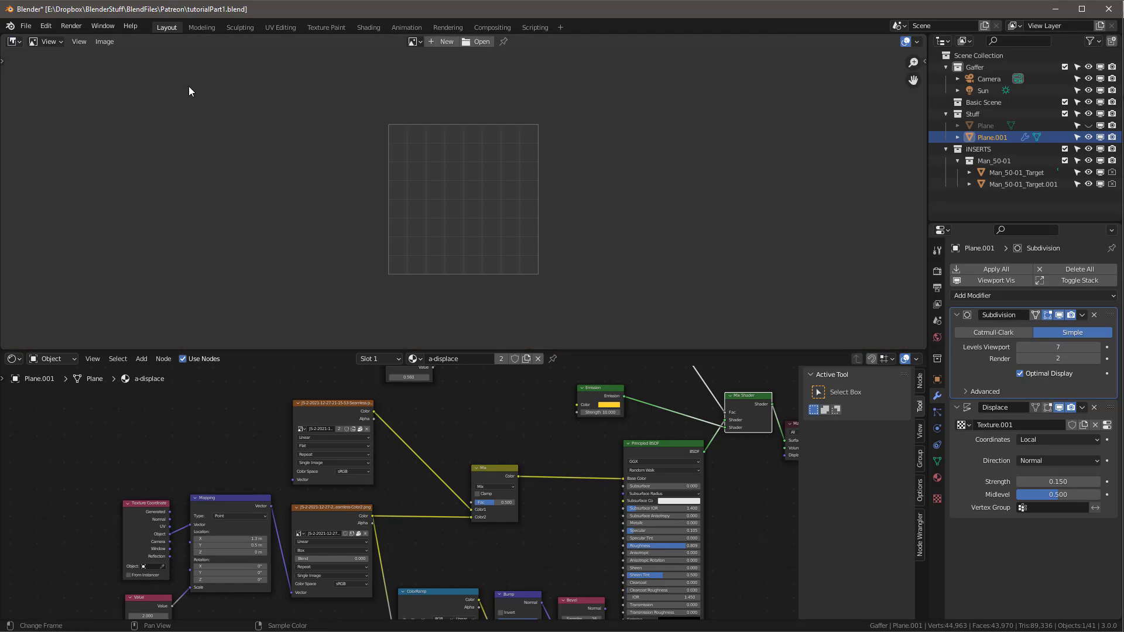
left_click(415, 42)
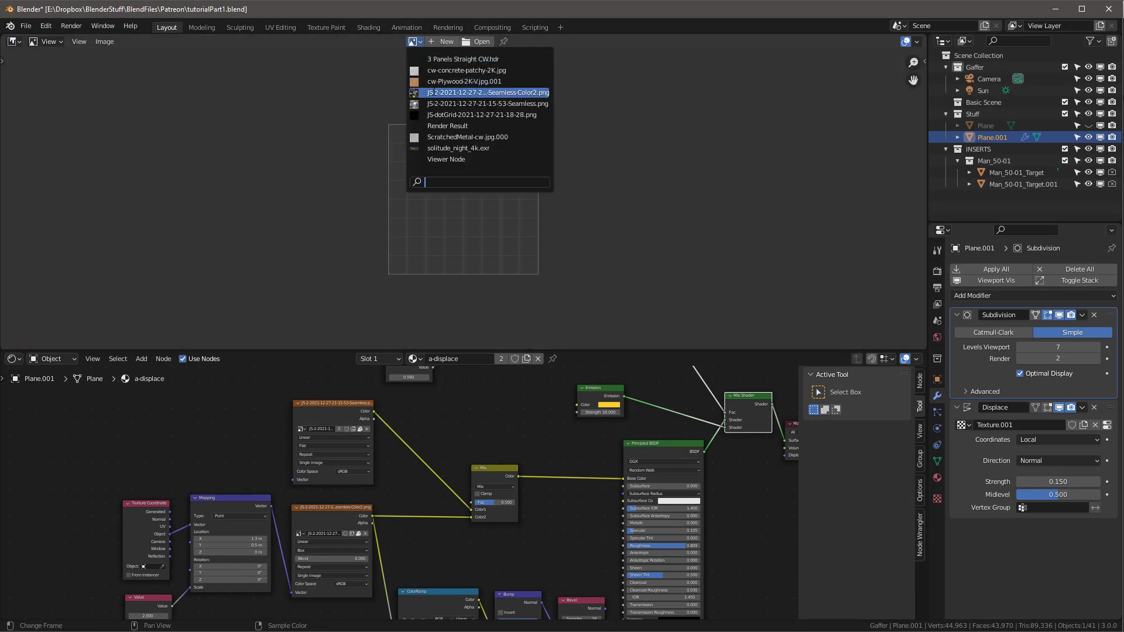
left_click(463, 93)
scroll(447, 142, "down", 8)
middle_click_drag(445, 128, 408, 113)
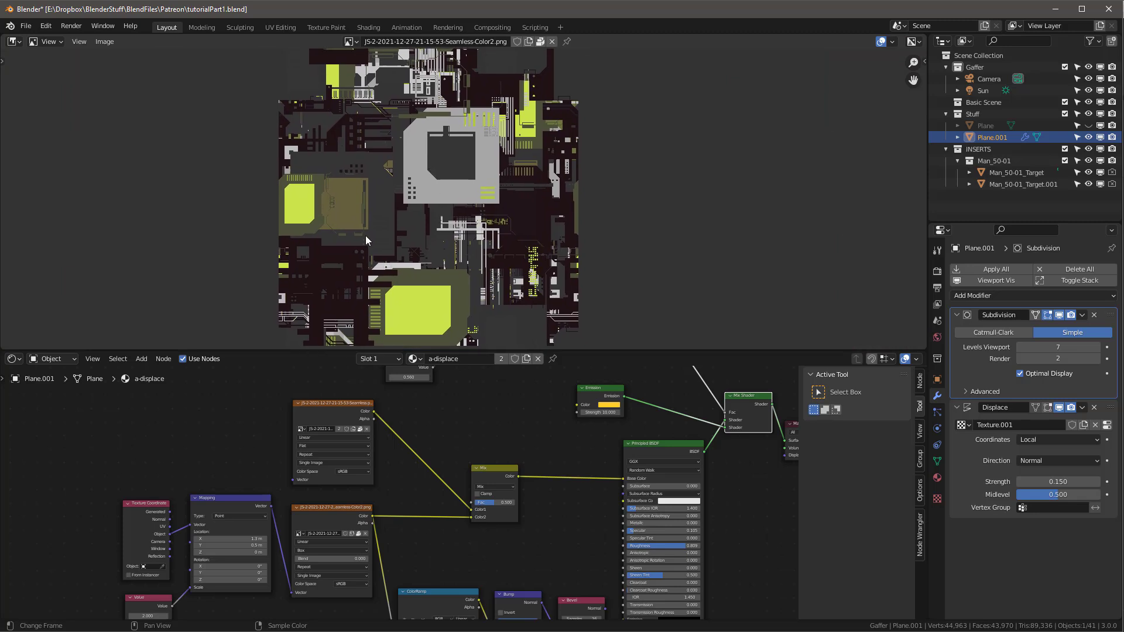
left_click(349, 42)
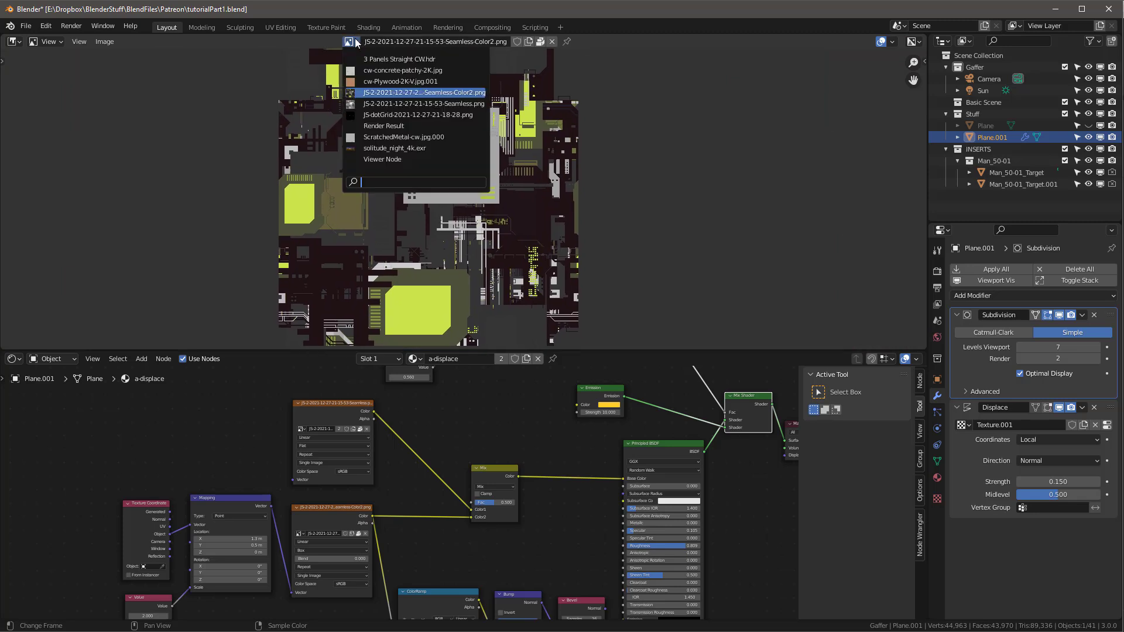
left_click(410, 103)
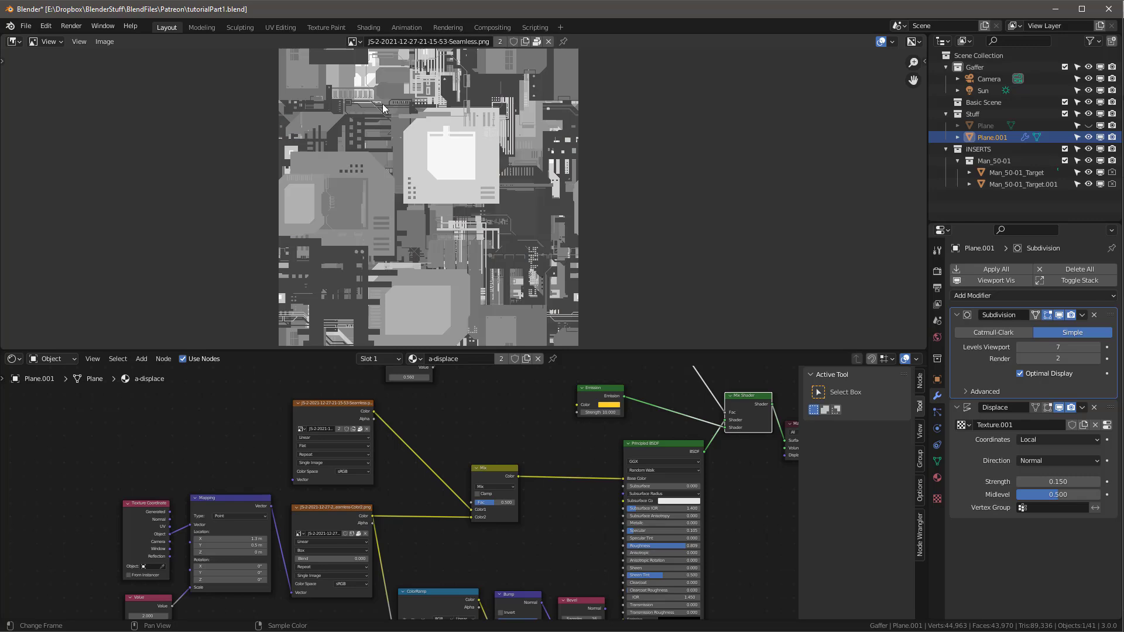
left_click(359, 43)
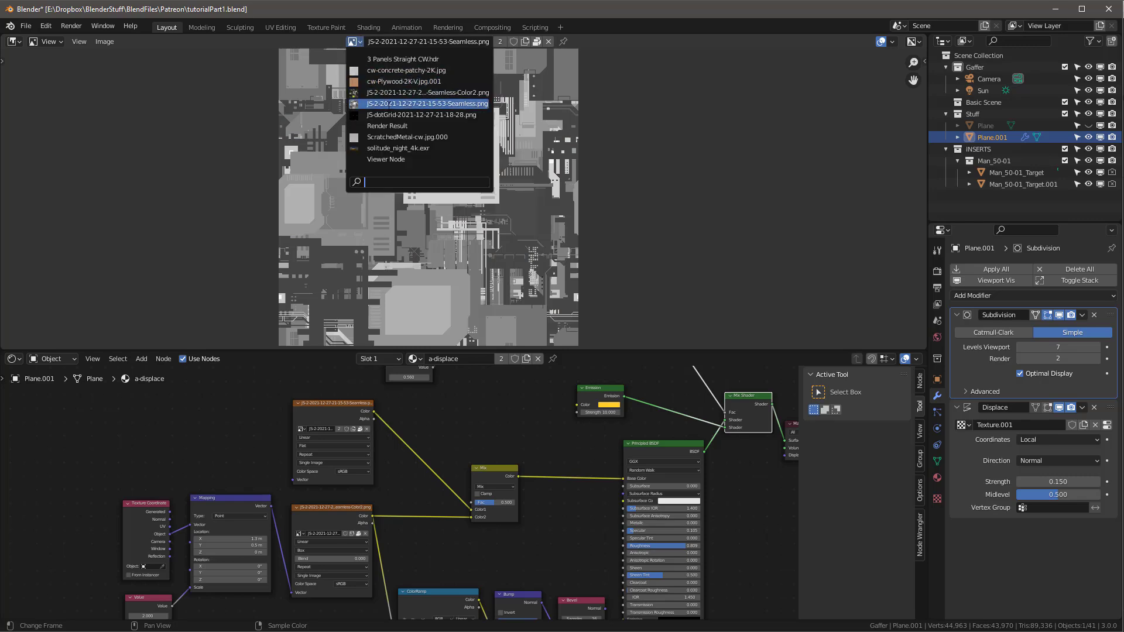
left_click(427, 93)
- Back in the 3D viewport, preview the Seamless-Color2 texture on the city and frame the plane
key("shift+F5")
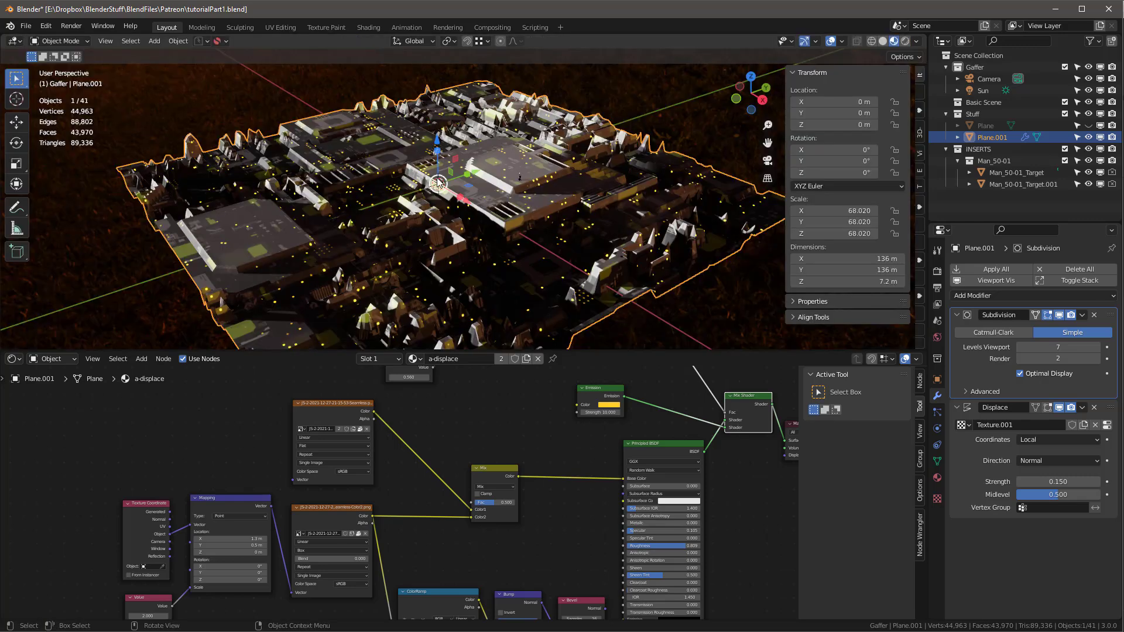
middle_click_drag(508, 346, 492, 337)
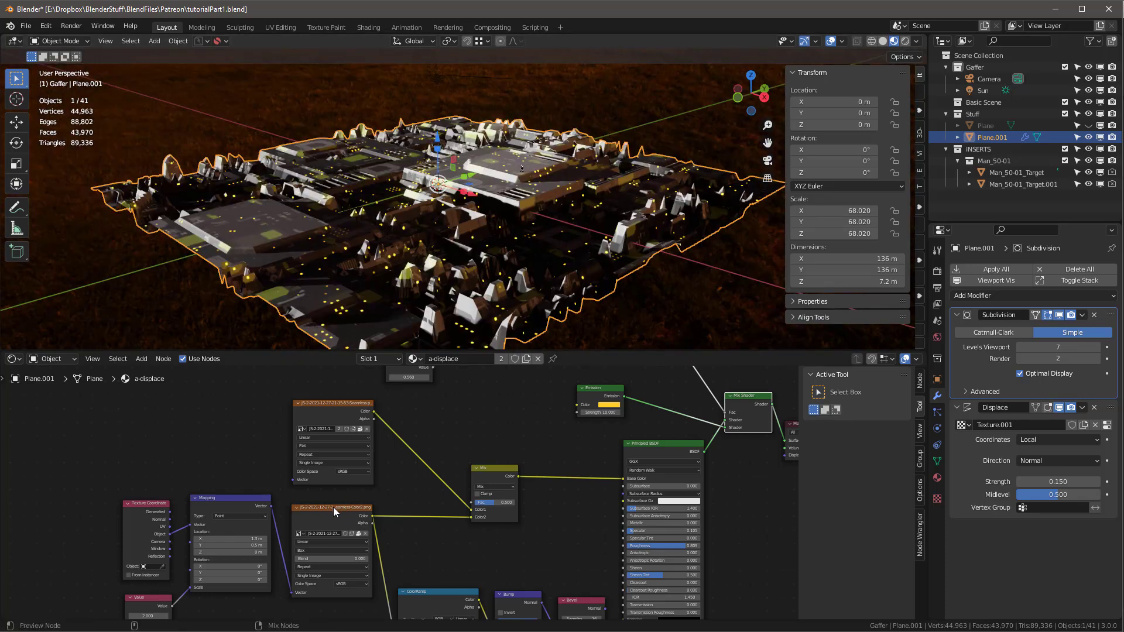
left_click(332, 507, "ctrl+shift")
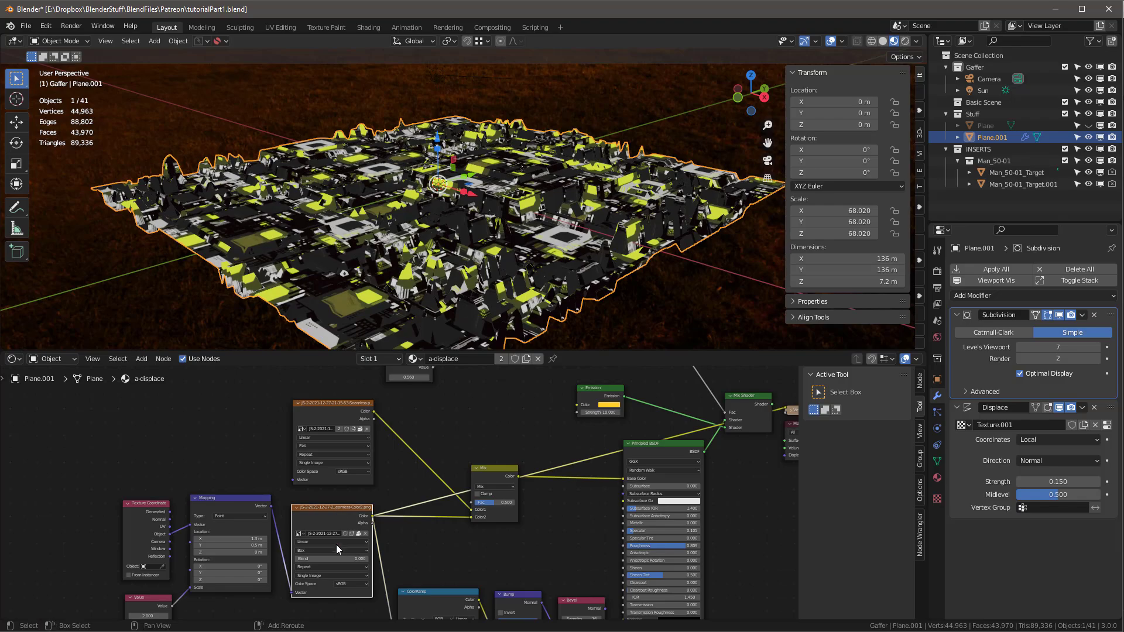
scroll(333, 550, "up", 1)
middle_click_drag(511, 177, 410, 212)
scroll(545, 230, "up", 5)
scroll(544, 231, "up", 3)
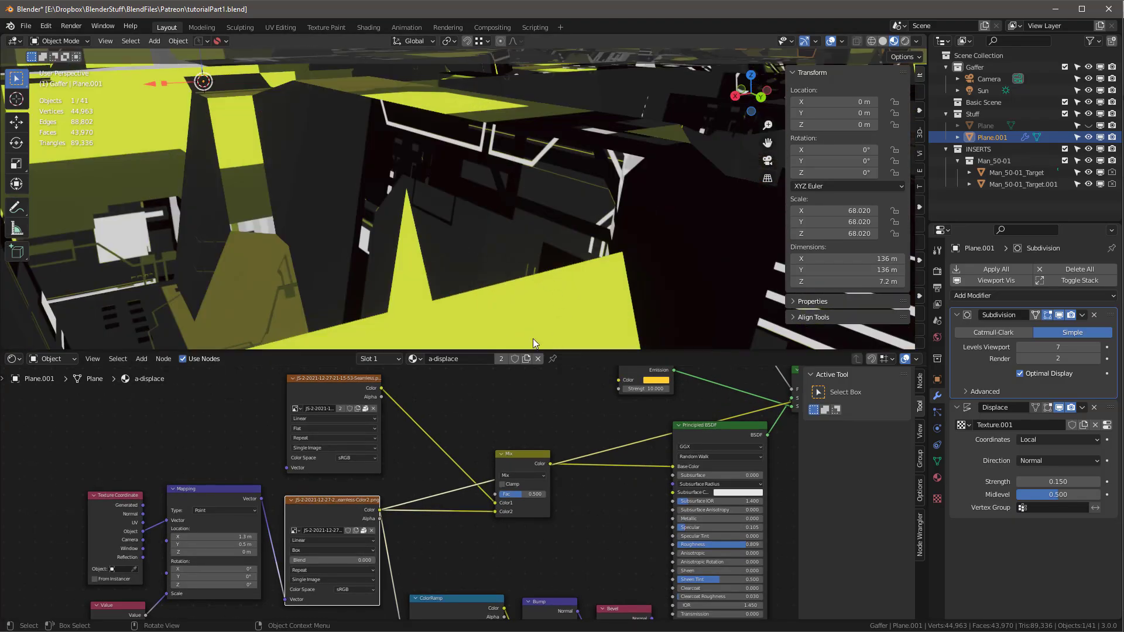
key("KP_Decimal")
middle_click_drag(515, 317, 648, 259)
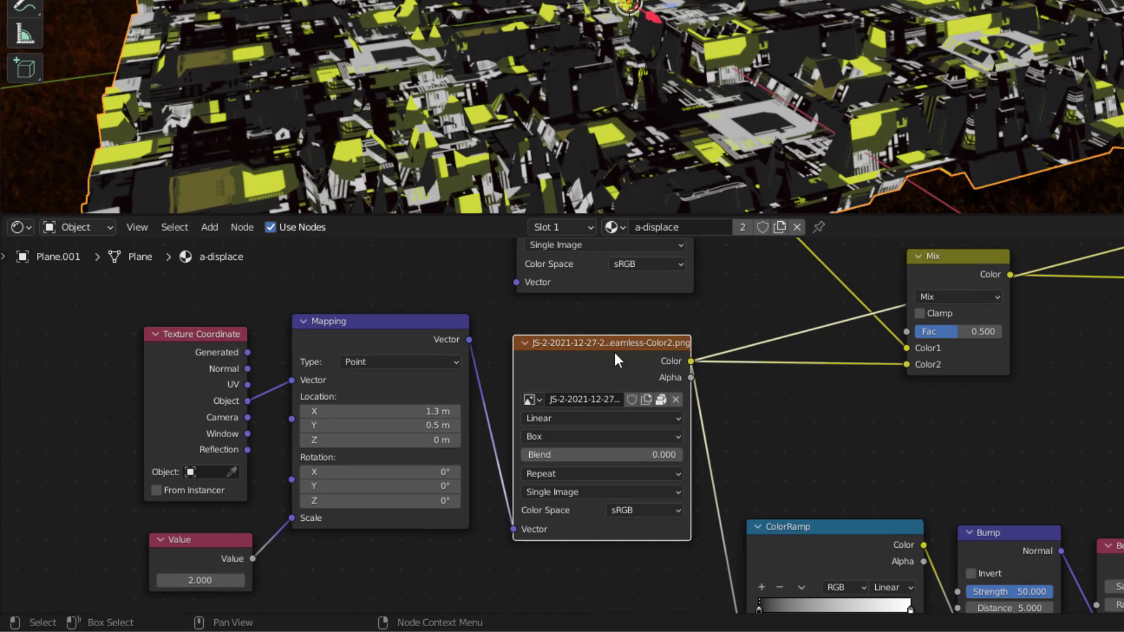
scroll(503, 462, "down", 2)
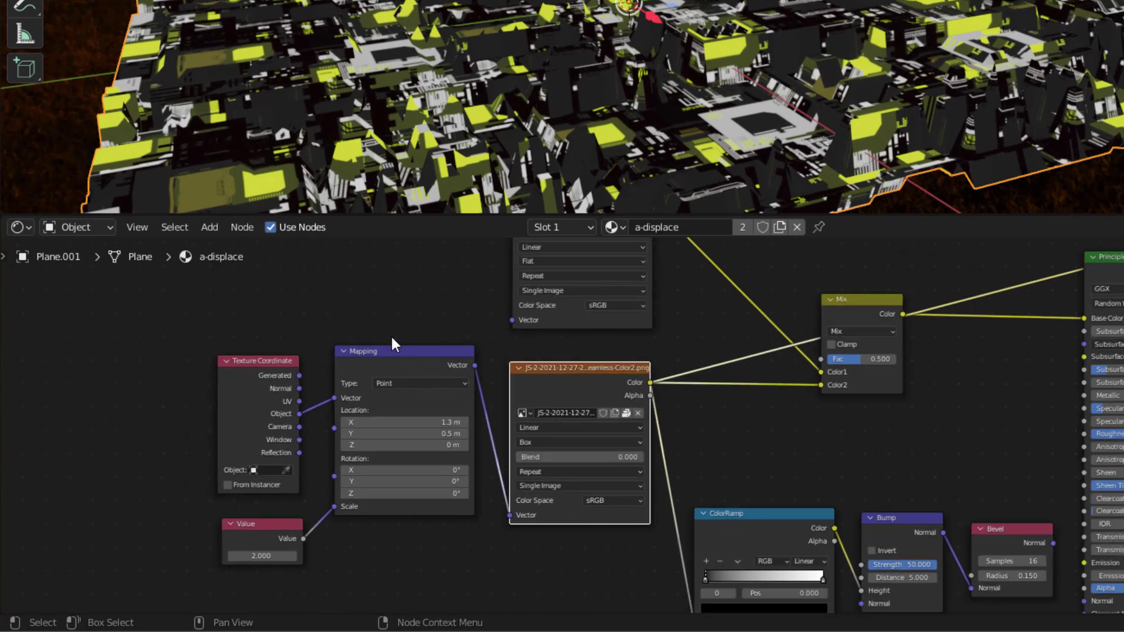
scroll(357, 361, "up", 2)
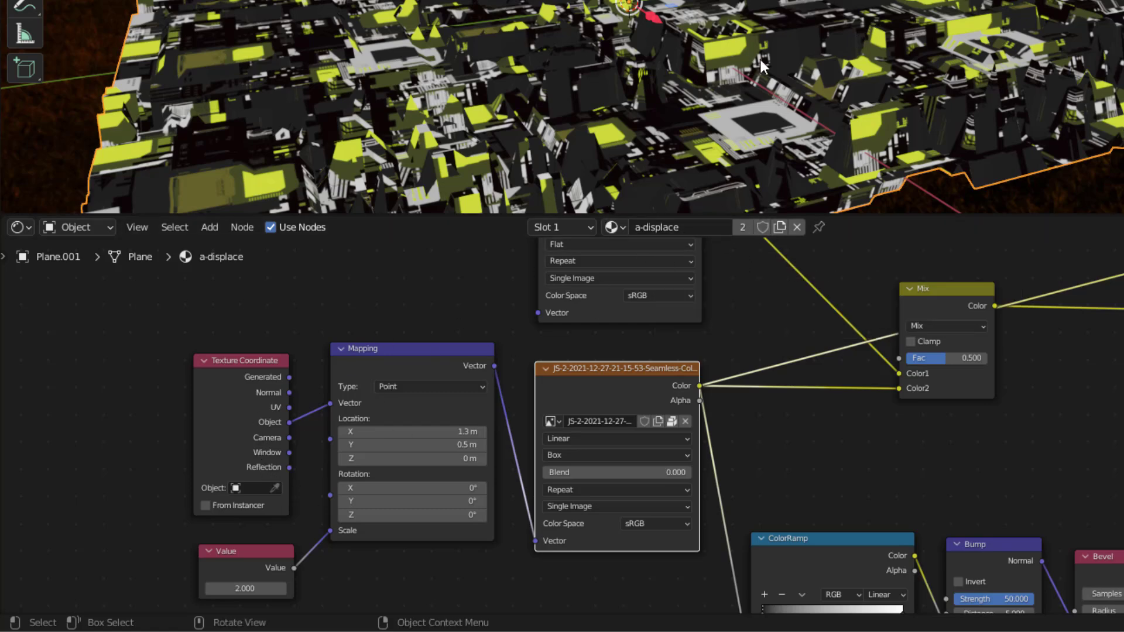
middle_click_drag(774, 53, 666, 99)
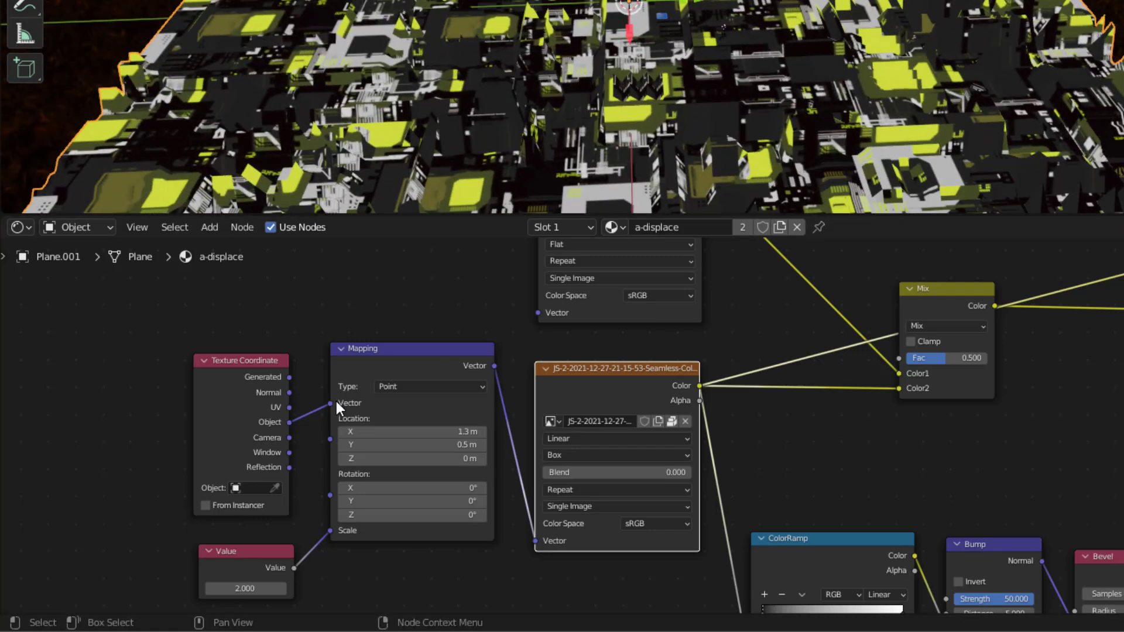
middle_click_drag(703, 70, 683, 16)
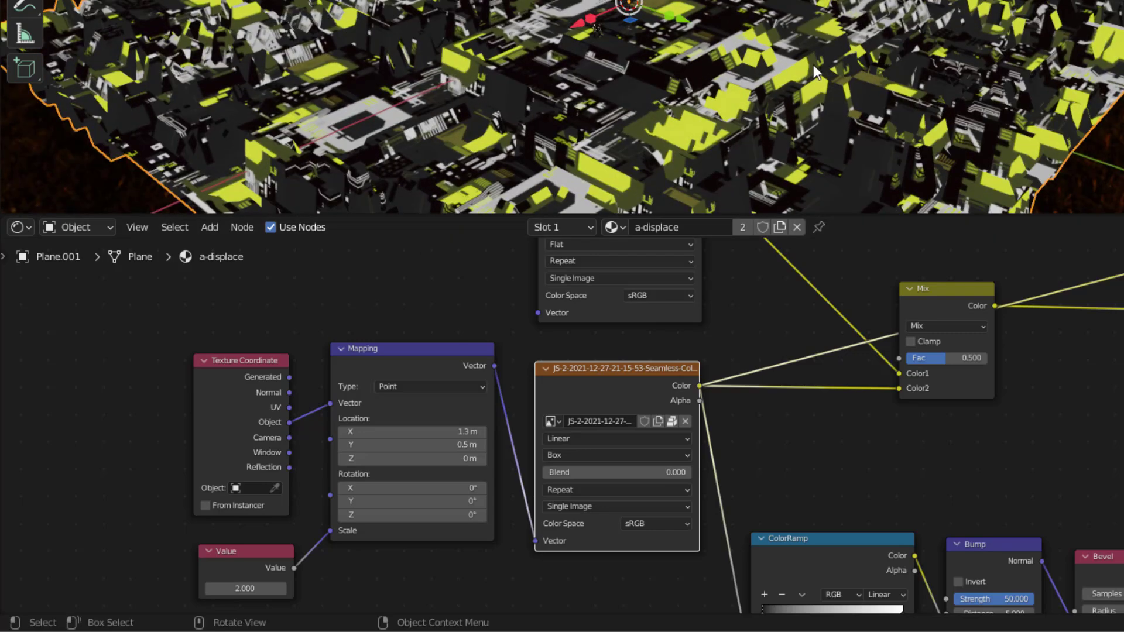
middle_click_drag(813, 65, 782, 58)
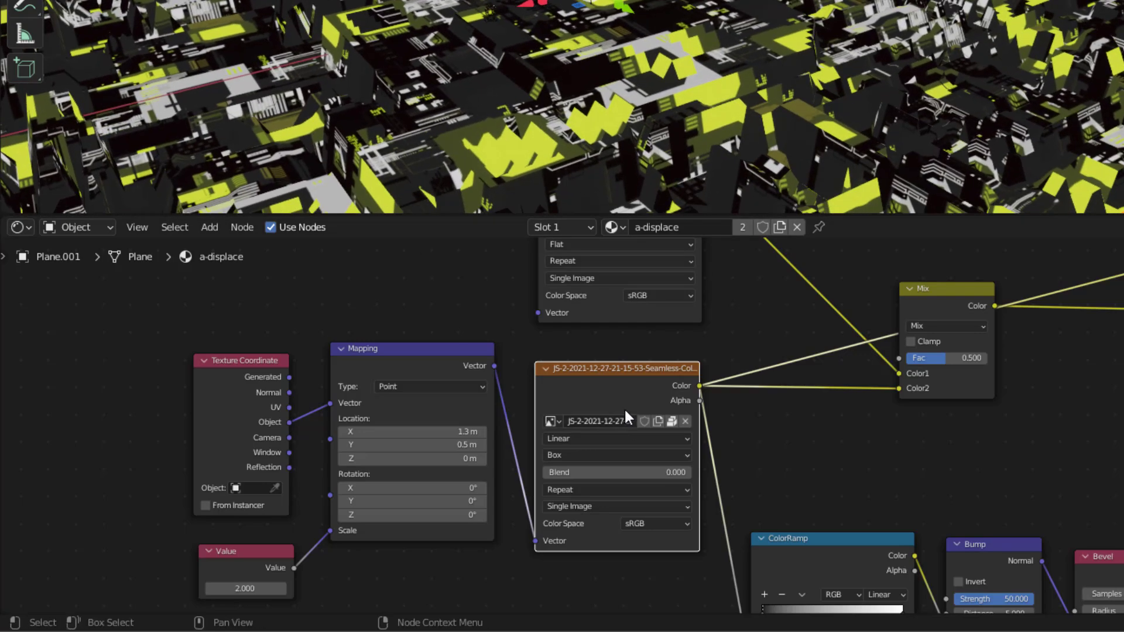
- Keep Box projection on the image texture node
left_click(586, 455)
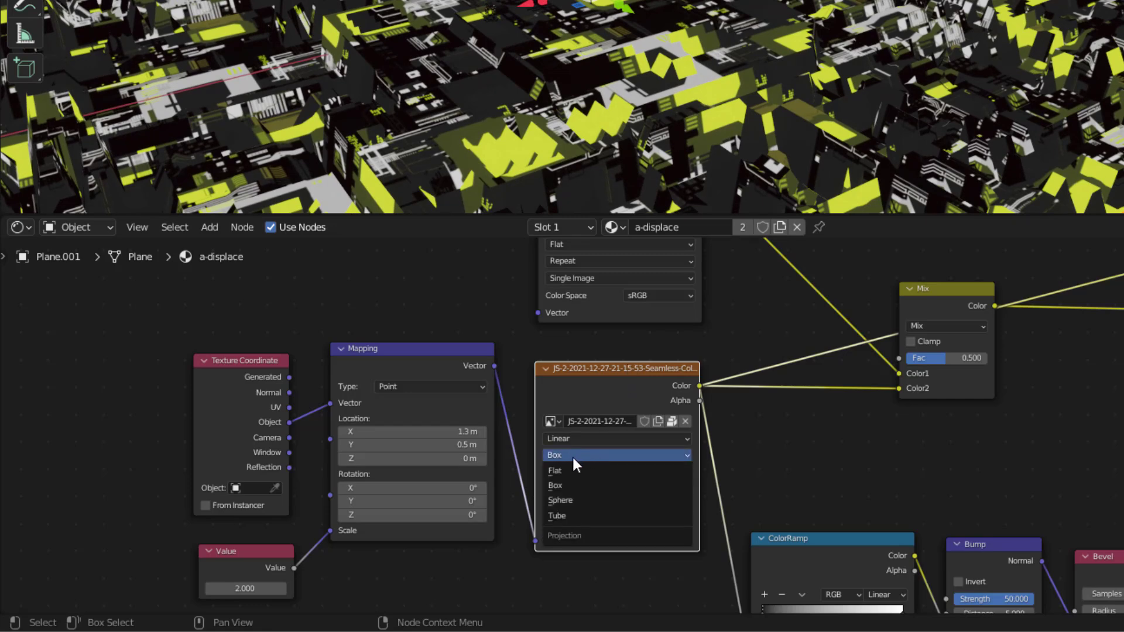
left_click(571, 454)
middle_click_drag(826, 64, 972, 142)
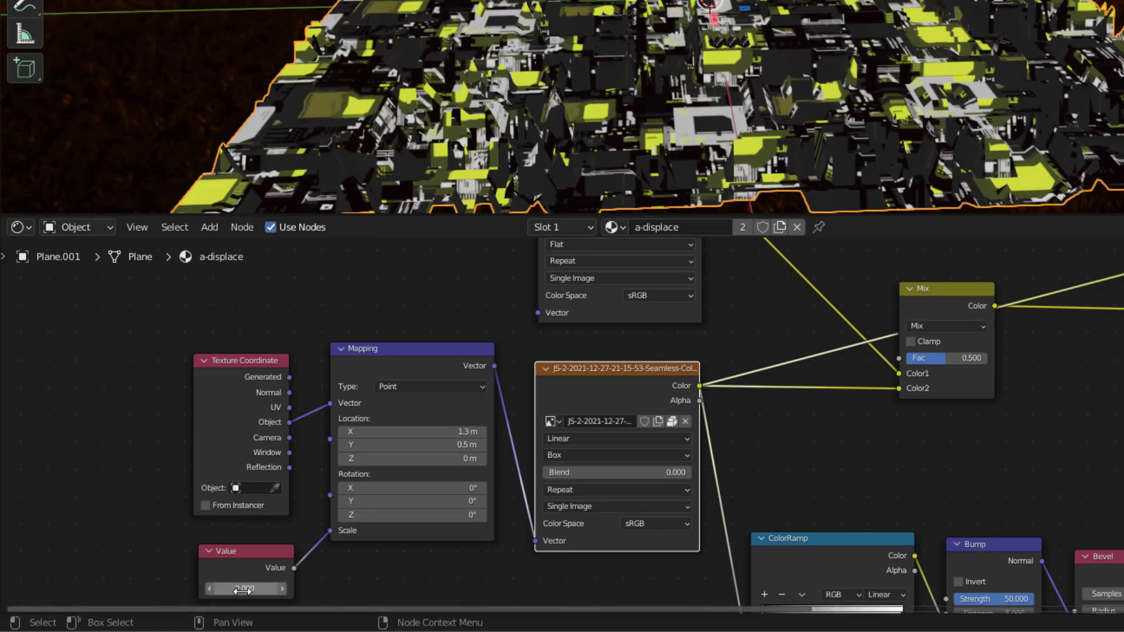
- Try several scales on the Value node feeding the Mapping, then set it to 2.000
left_click(259, 553)
left_click_drag(246, 588, 223, 589)
middle_click_drag(772, 14, 621, 6)
left_click_drag(246, 588, 257, 588)
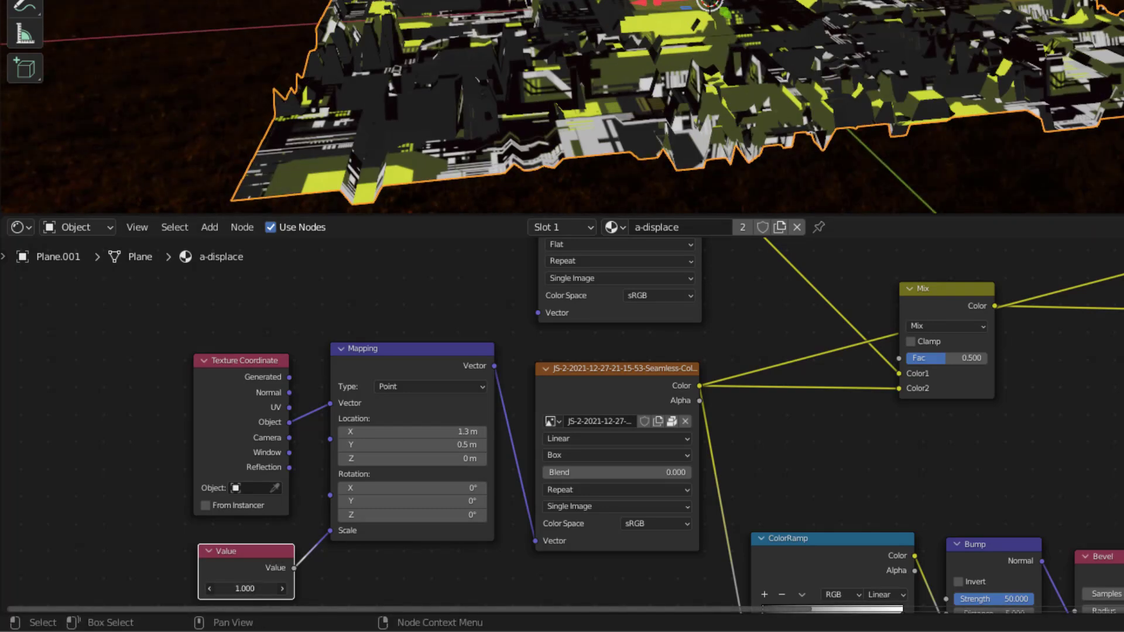
middle_click_drag(908, 44, 732, 70)
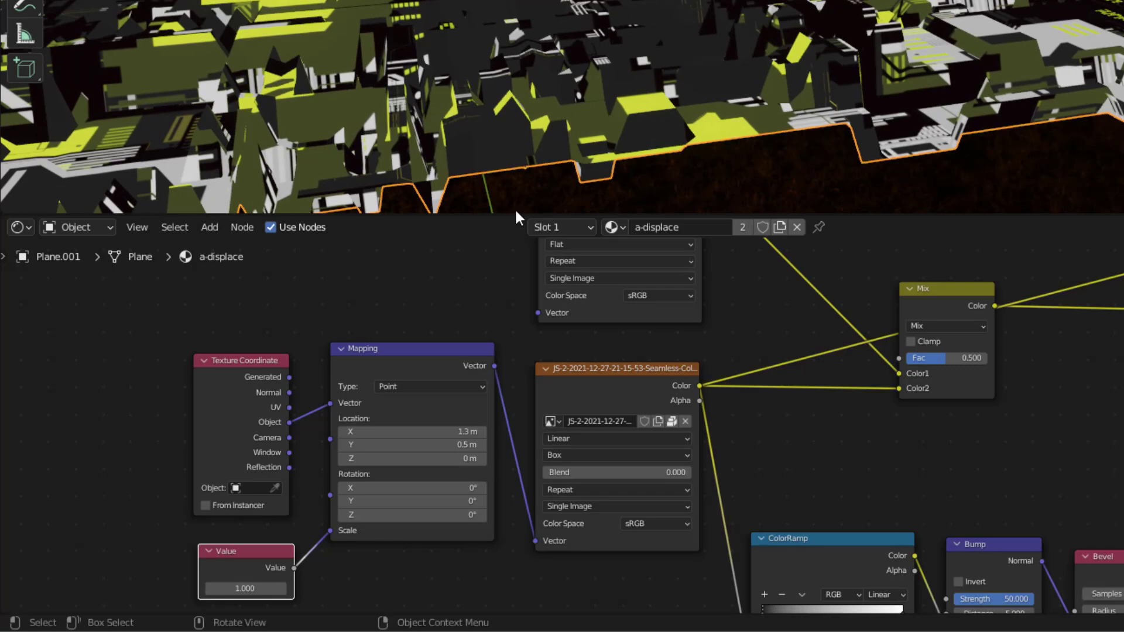
left_click(264, 587)
type("2")
key("Return")
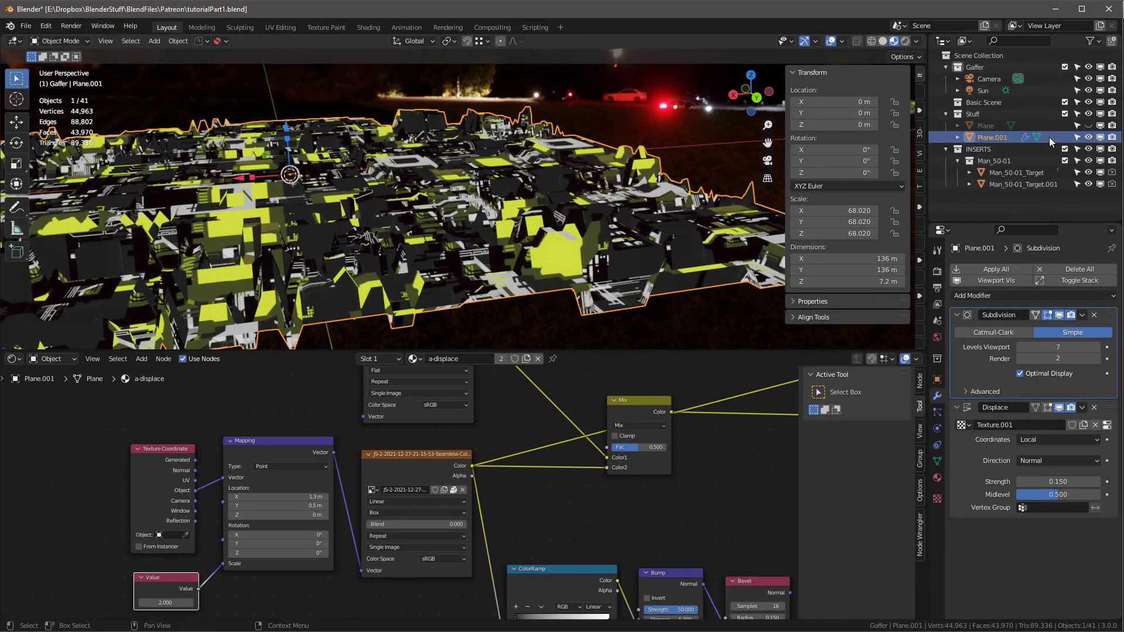
- Hide Plane.001, show Plane, preview the Mix Shader, and look through the scene camera
left_click(1089, 137)
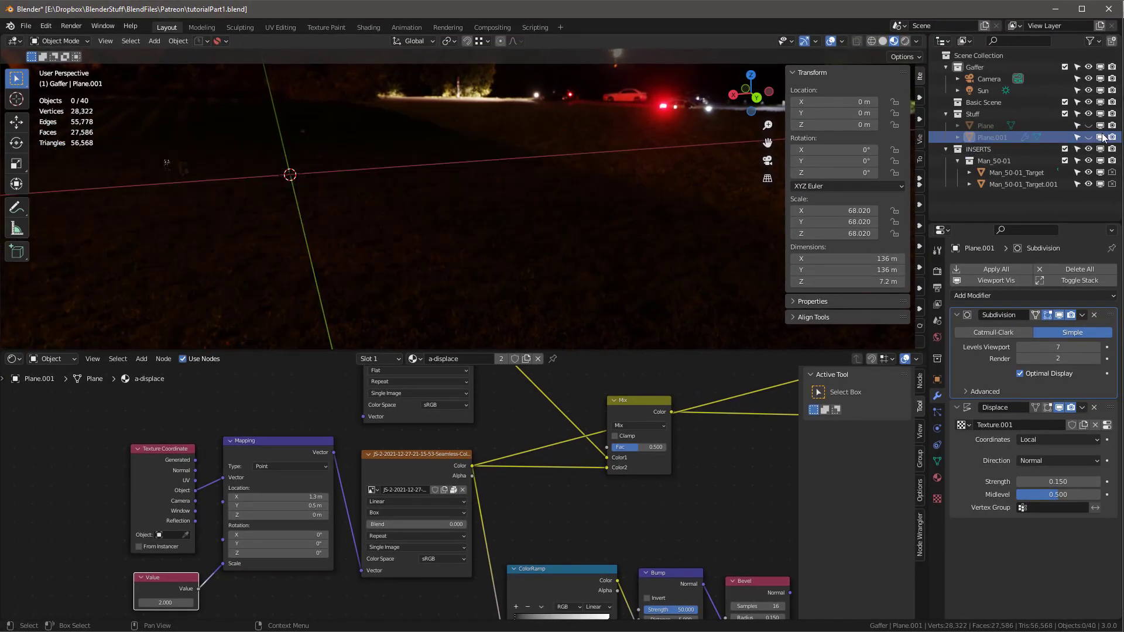
left_click(1088, 125)
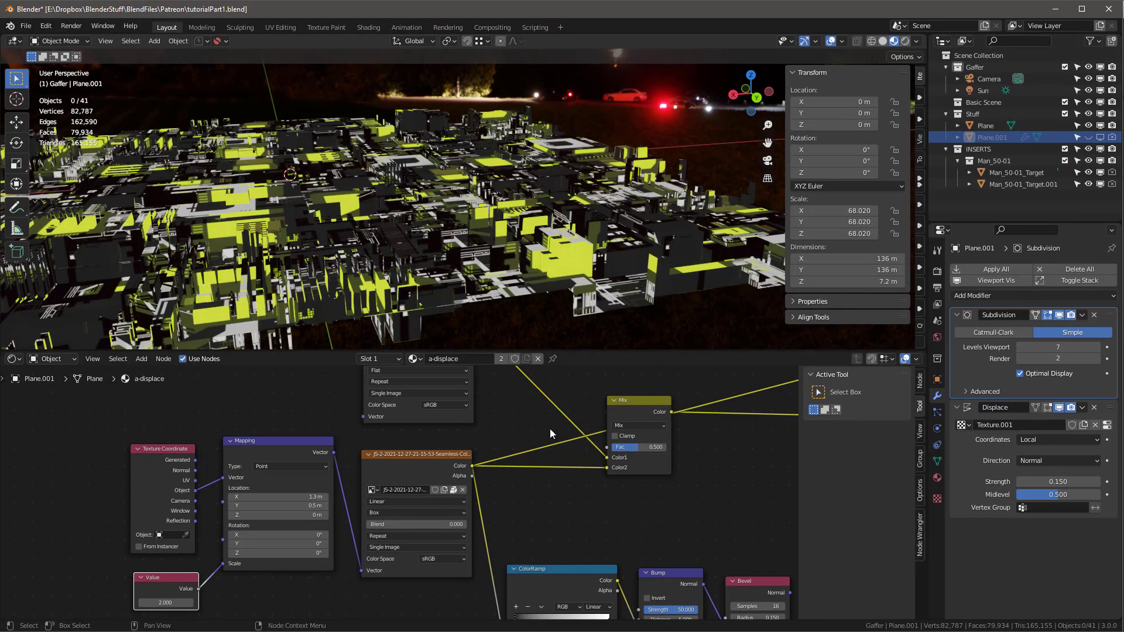
scroll(629, 420, "down", 5)
scroll(504, 439, "up", 5)
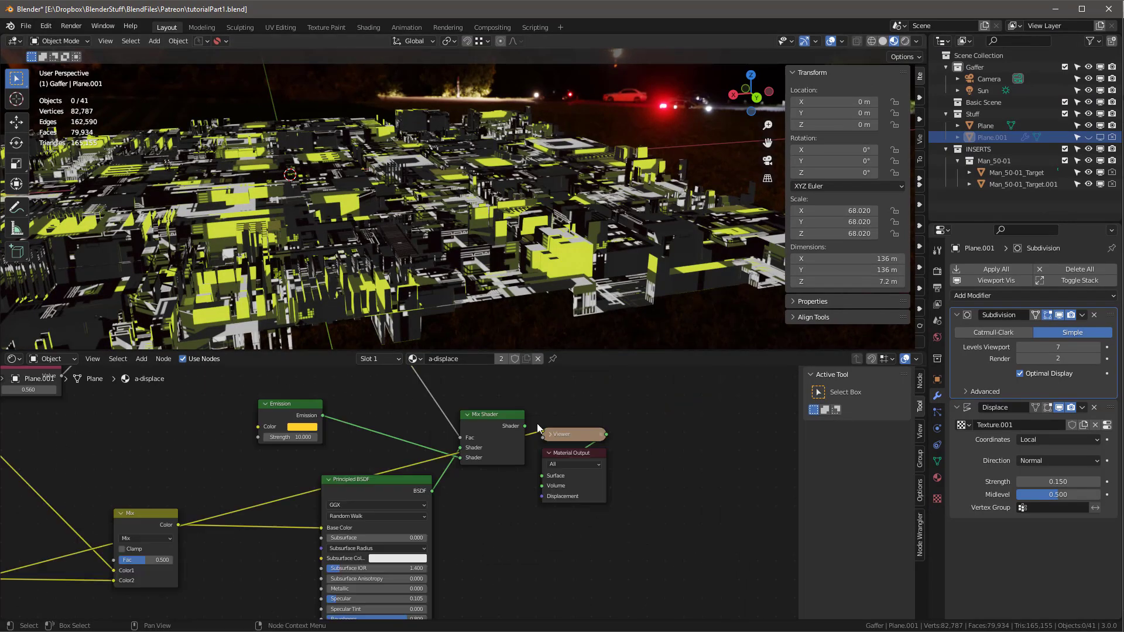
left_click(508, 420, "ctrl+shift")
middle_click_drag(433, 252, 339, 236)
key("KP_0")
scroll(466, 237, "up", 7)
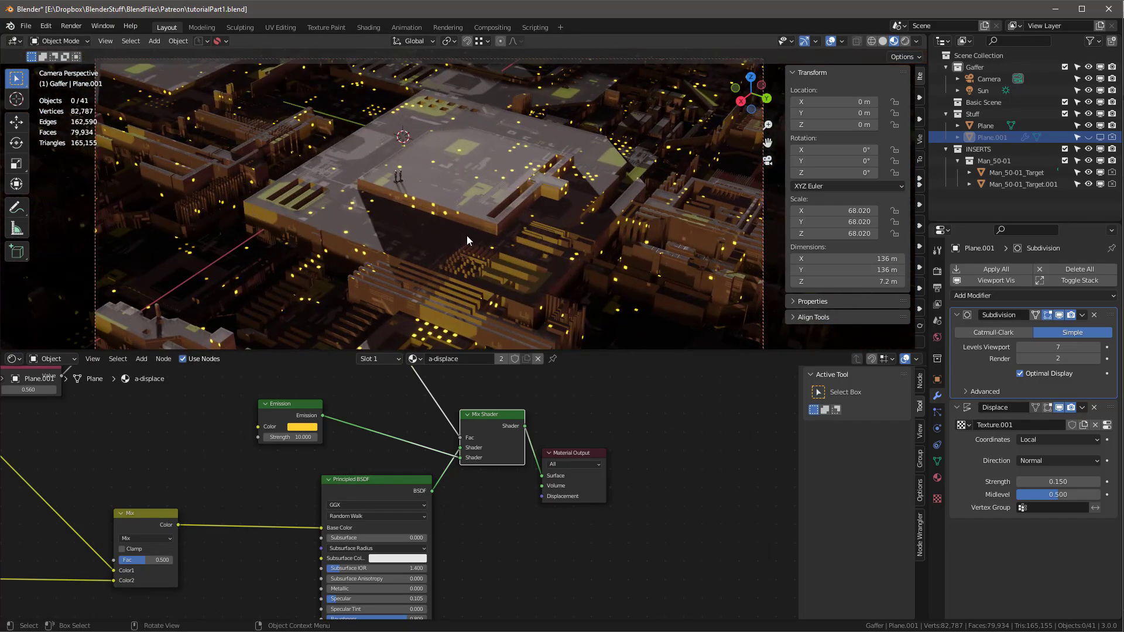
middle_click_drag(152, 251, 72, 212)
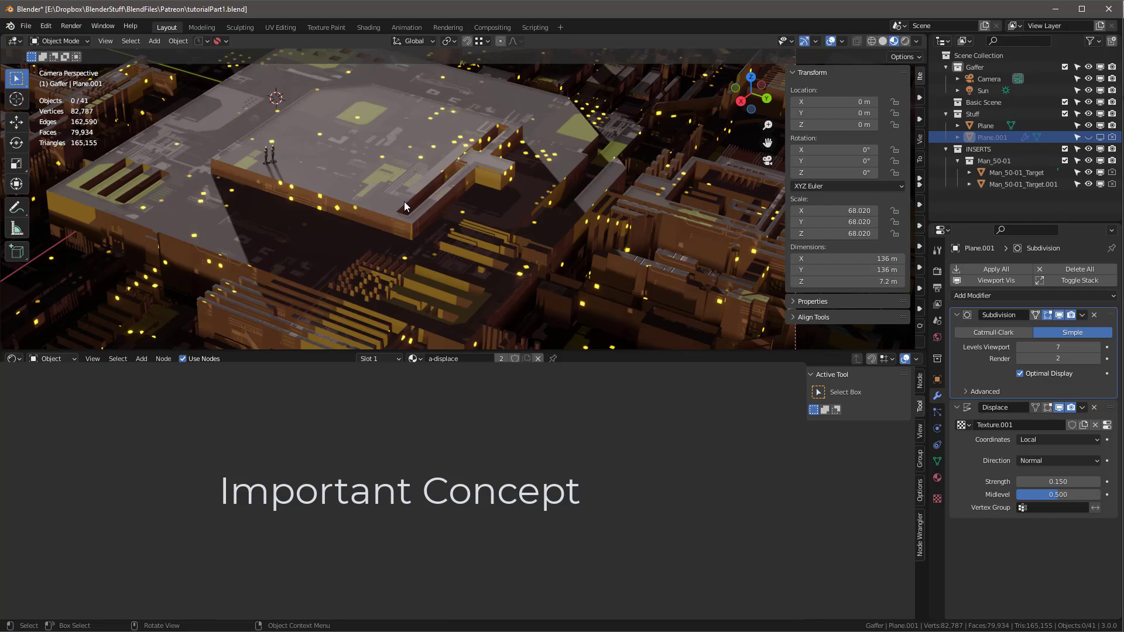
- View disp-kops11.jpg, the finished sci-fi city reference render, in Photos
scroll(530, 185, "down", 3)
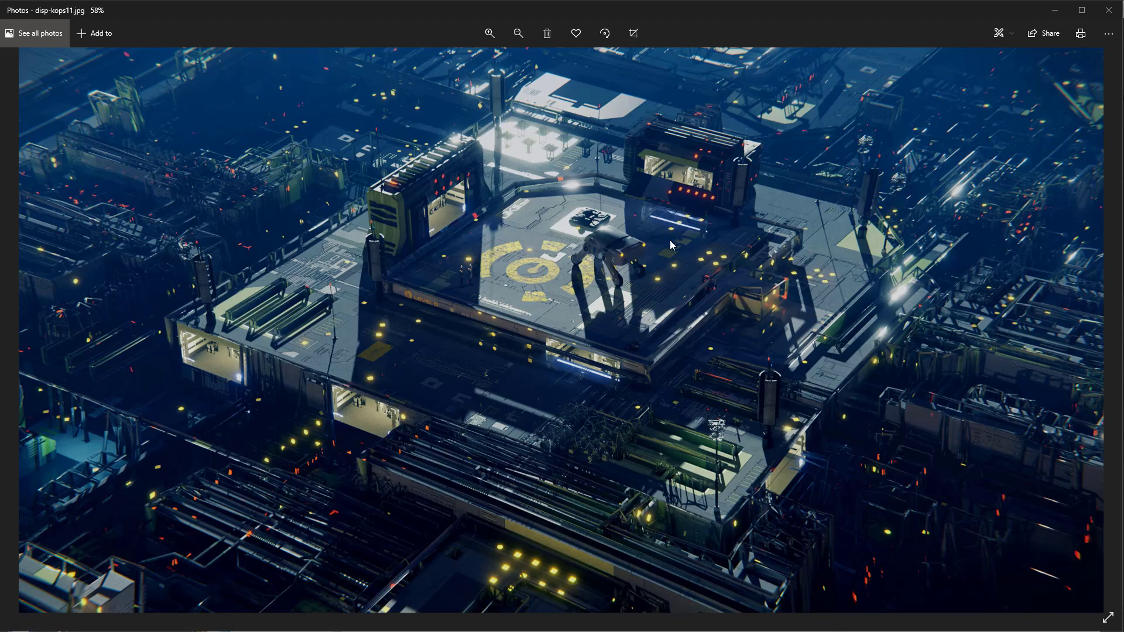
- Orbit the viewport out of camera view to a low, close look at the large building
key("ctrl+super+Right")
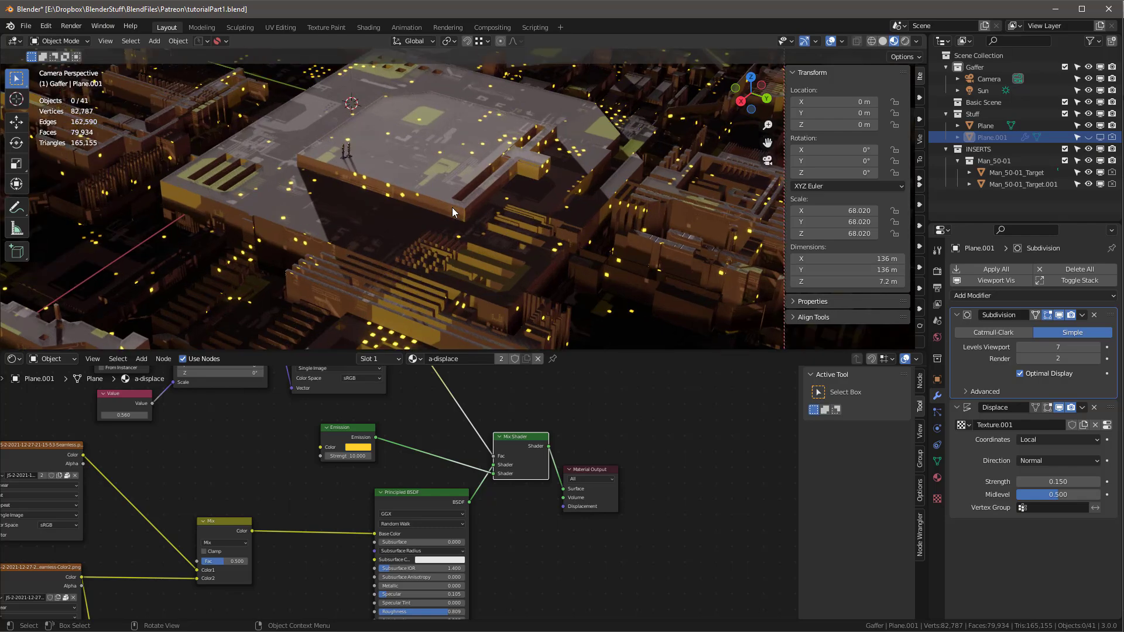
middle_click_drag(452, 208, 513, 148)
middle_click_drag(527, 261, 541, 199)
scroll(524, 202, "up", 4)
scroll(697, 515, "down", 4)
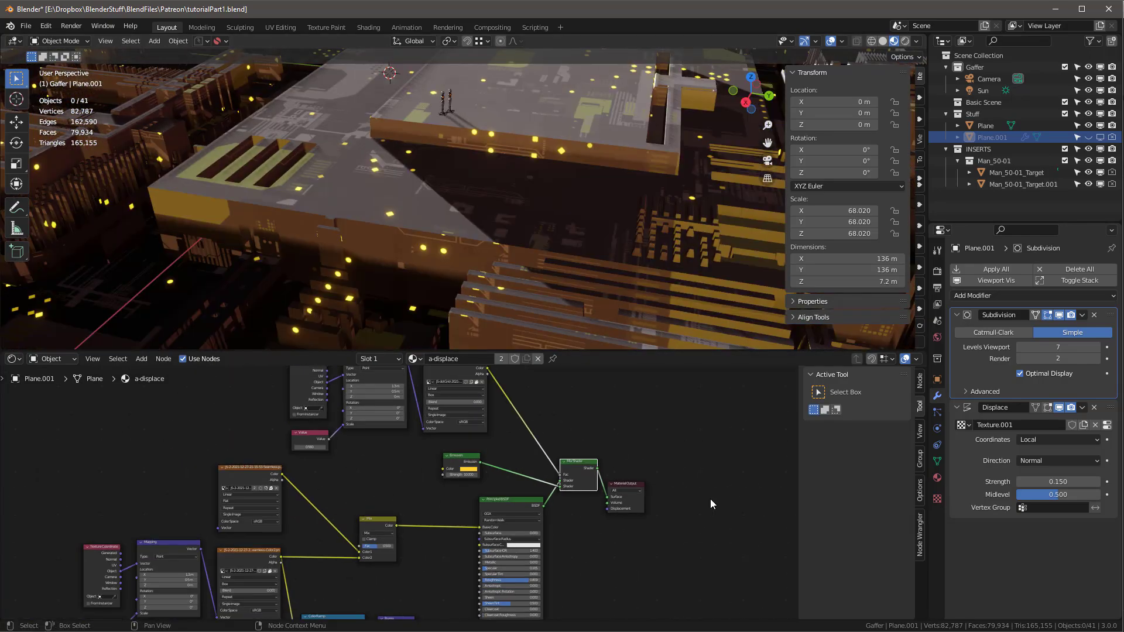
- Frame the node tree around the texture, ColorRamp and Mix nodes and select the image texture
middle_click_drag(713, 497, 709, 487)
scroll(626, 524, "up", 4)
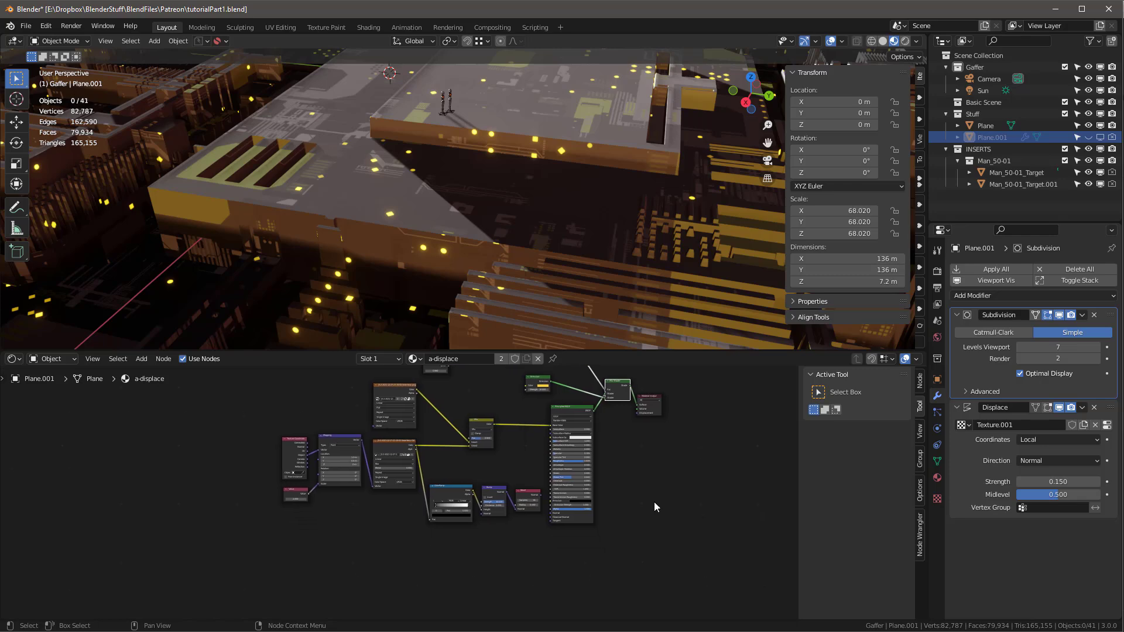
middle_click_drag(620, 500, 409, 472)
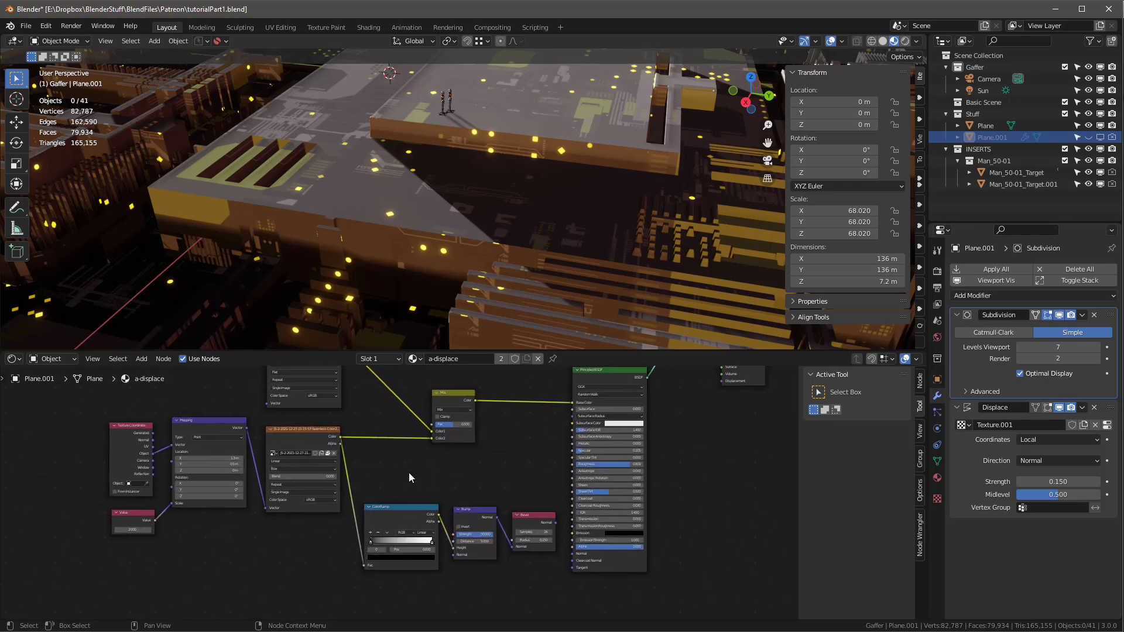
left_click(307, 428)
- Shift the node view toward the bump chain and select the ColorRamp node
scroll(310, 434, "up", 3)
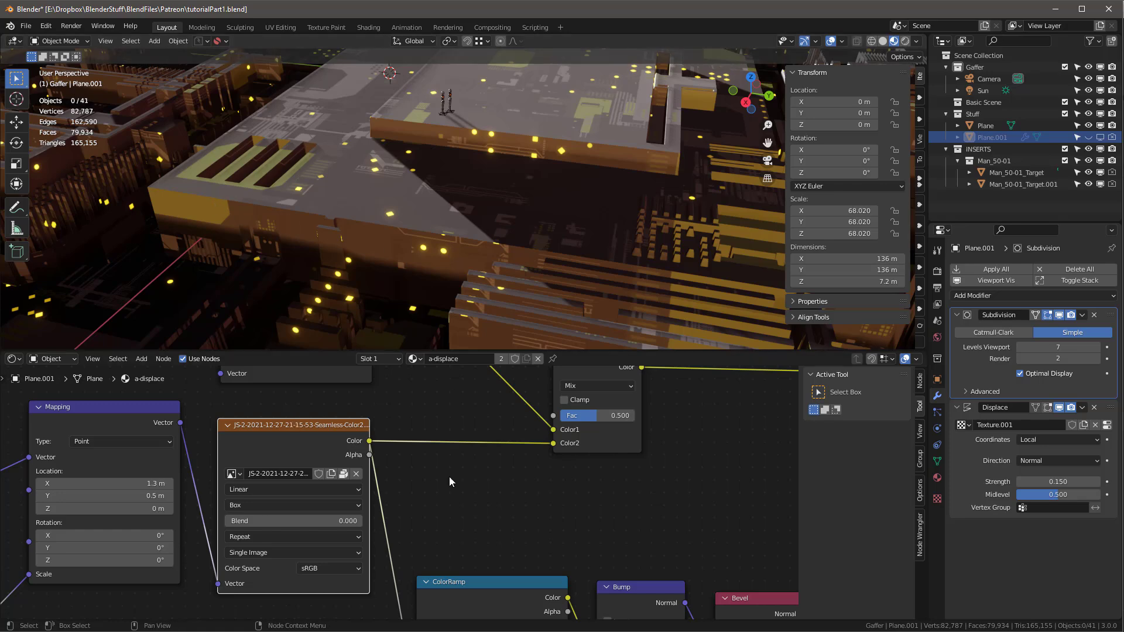
scroll(448, 475, "down", 3)
middle_click_drag(508, 501, 428, 431)
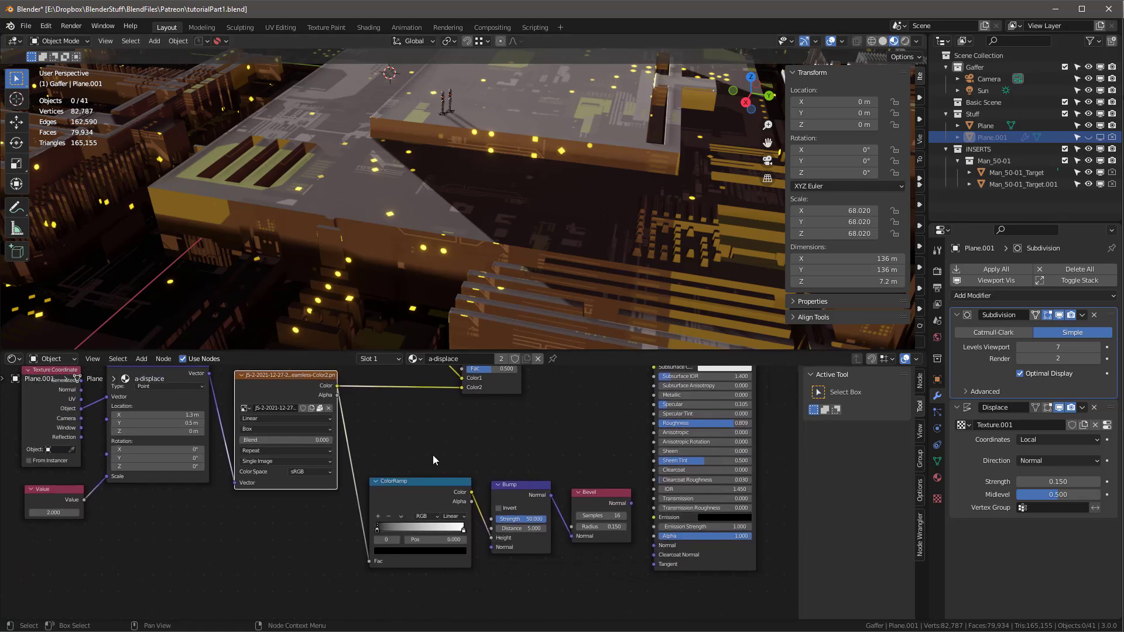
left_click(416, 485)
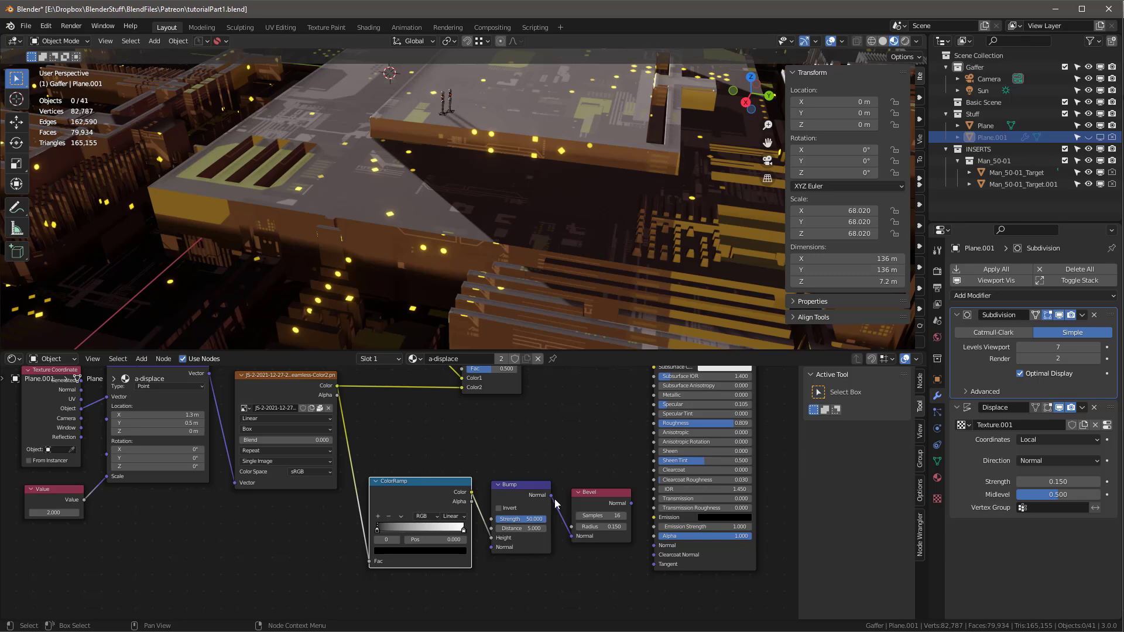
left_click(506, 493)
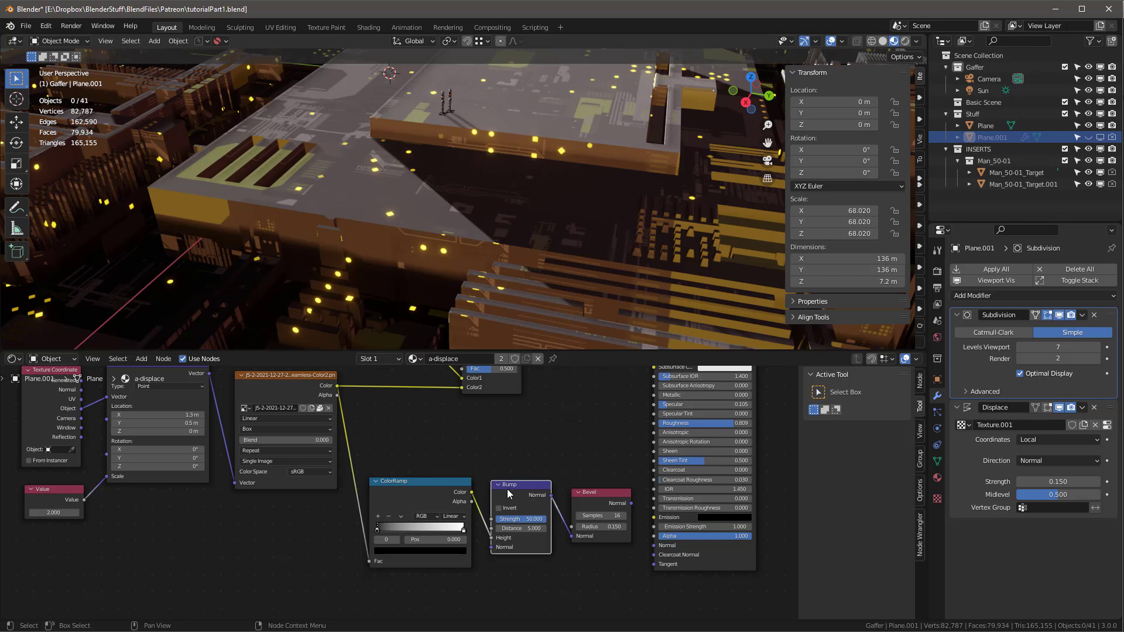
left_click(583, 494)
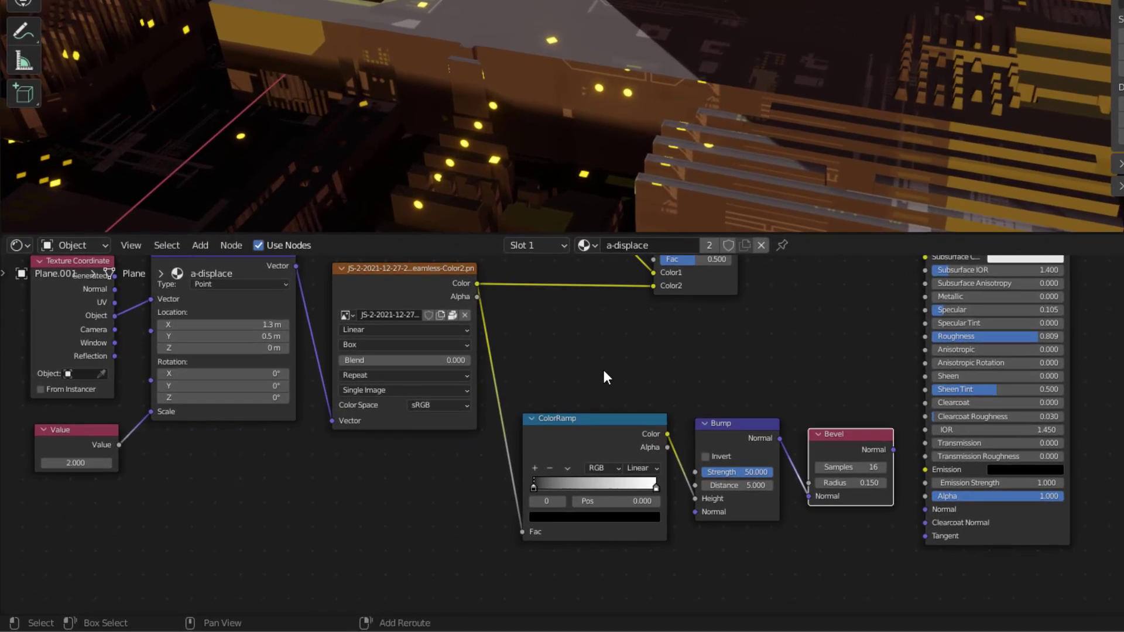
key("shift+a")
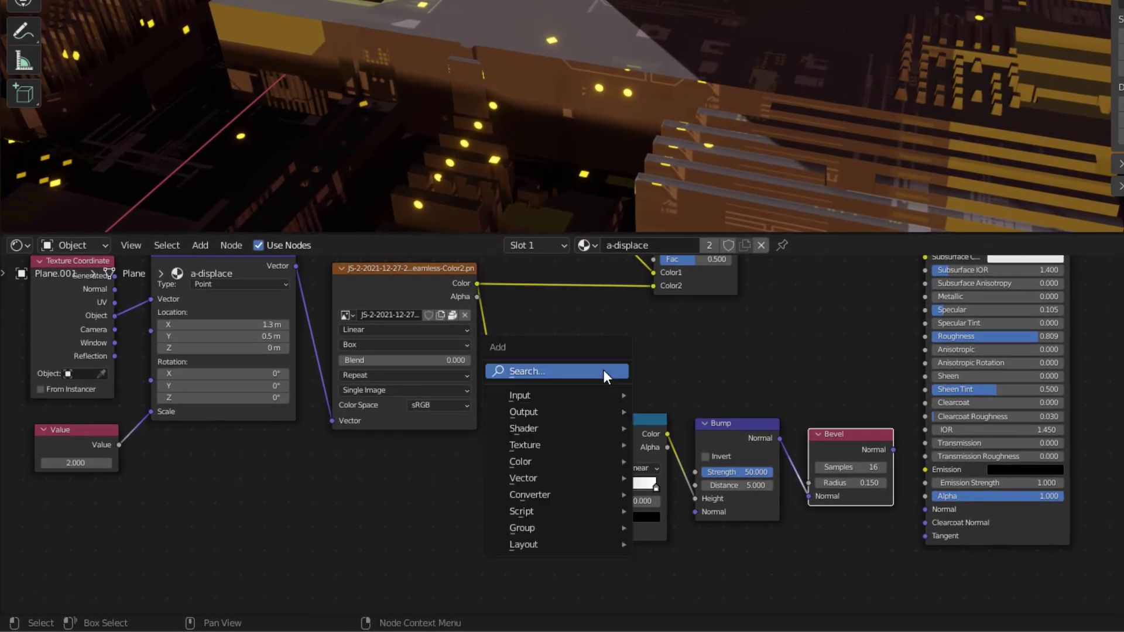
key("shift+a")
left_click(690, 365)
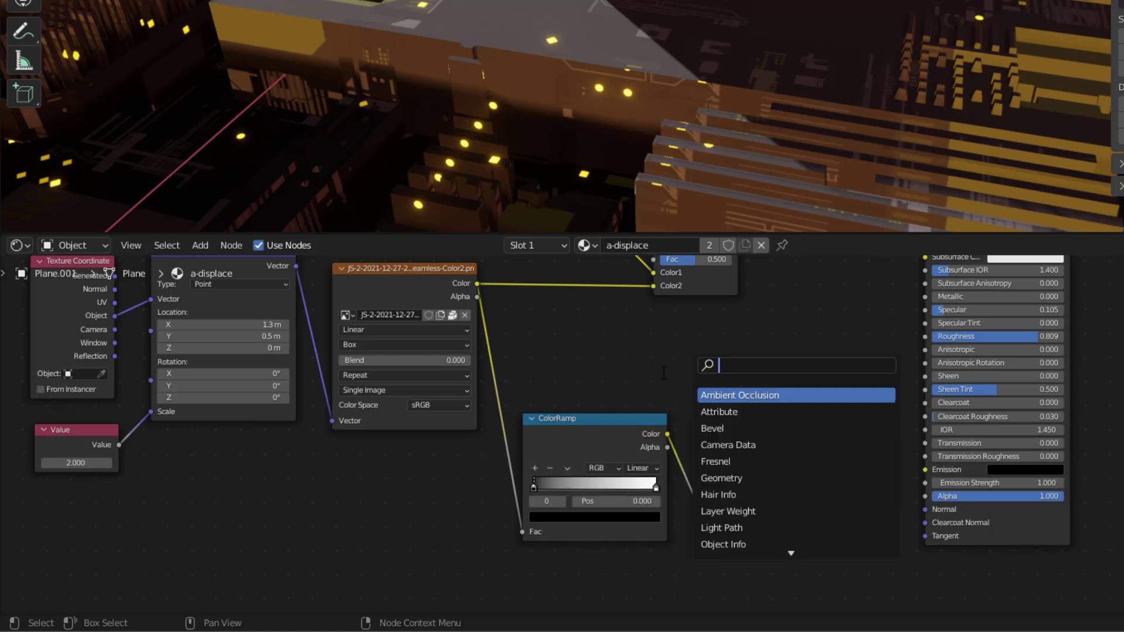
type("bump")
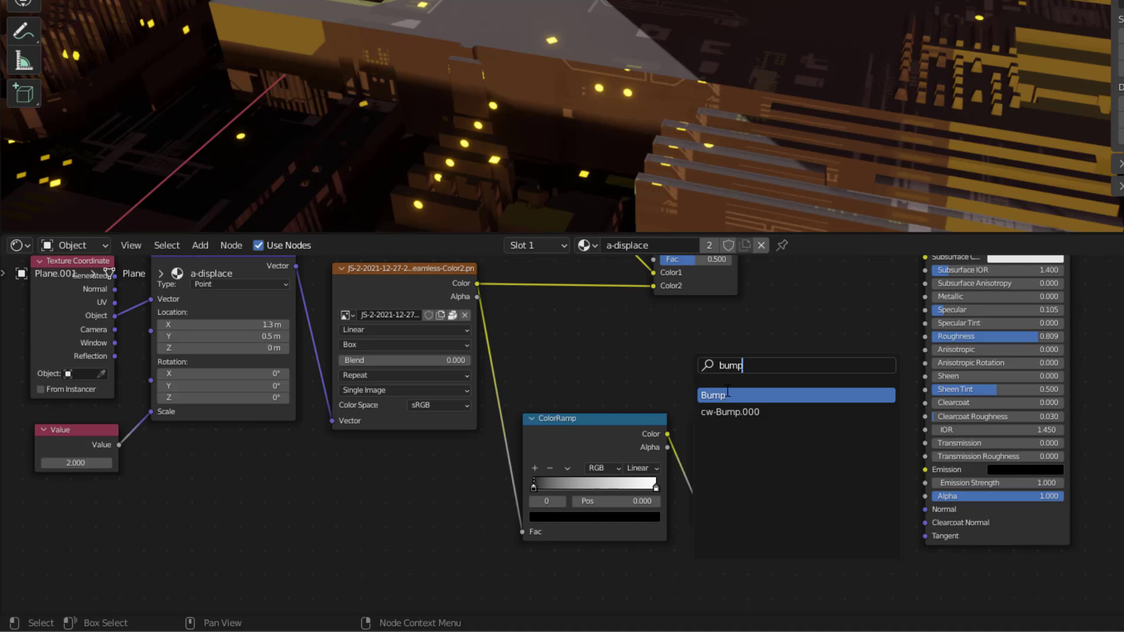
left_click(727, 394)
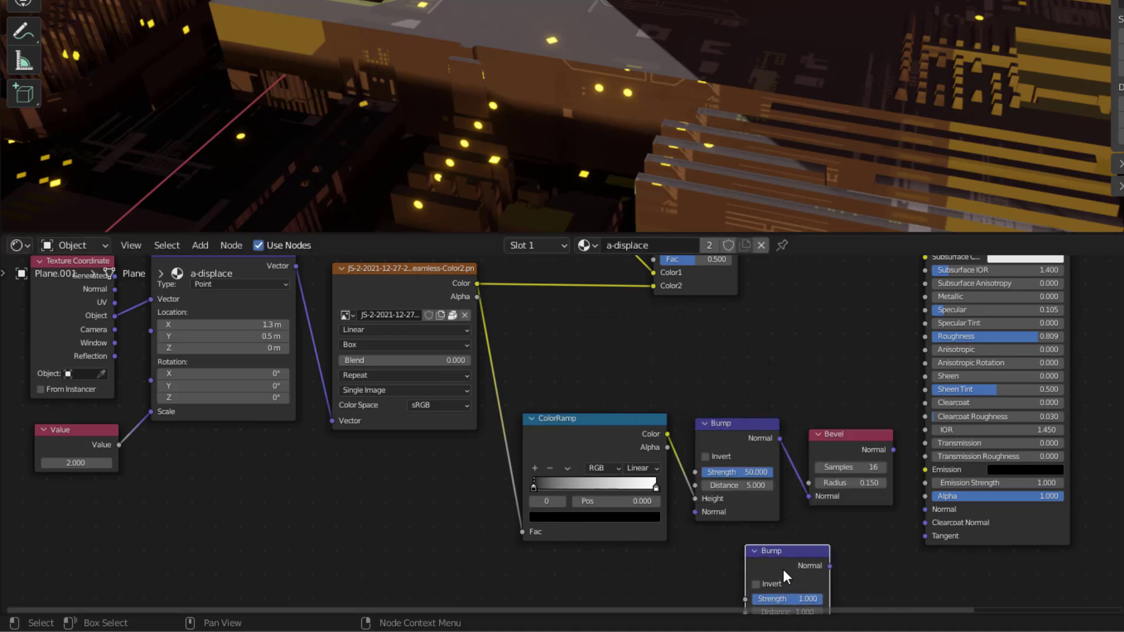
left_click(782, 567)
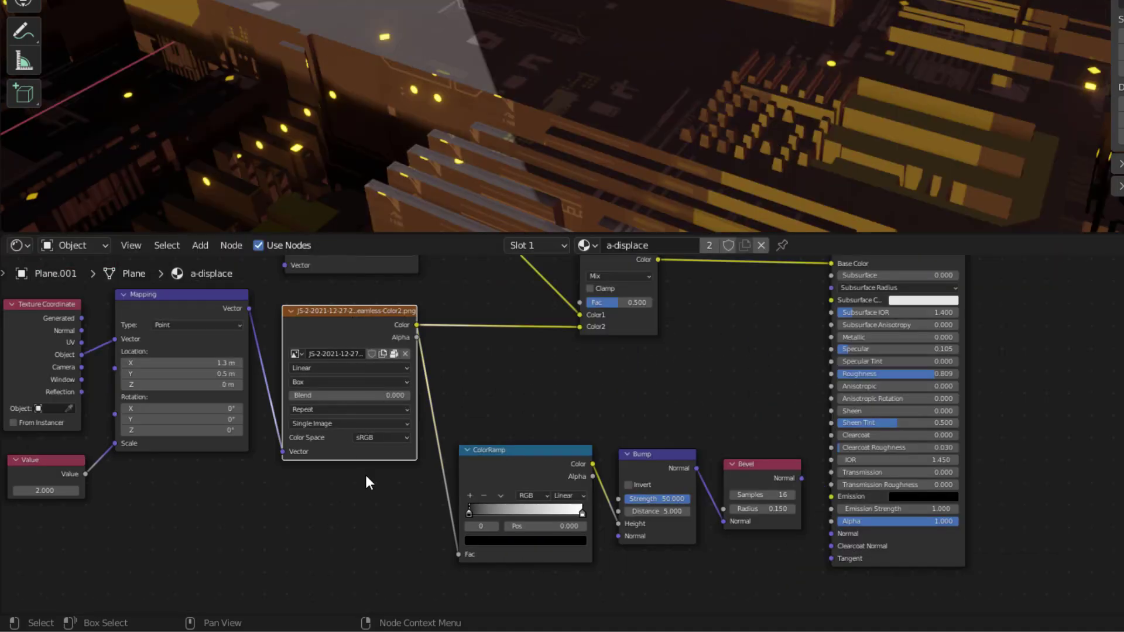
- Try the city texture's color space as Raw, then return it to sRGB
scroll(366, 477, "up", 2)
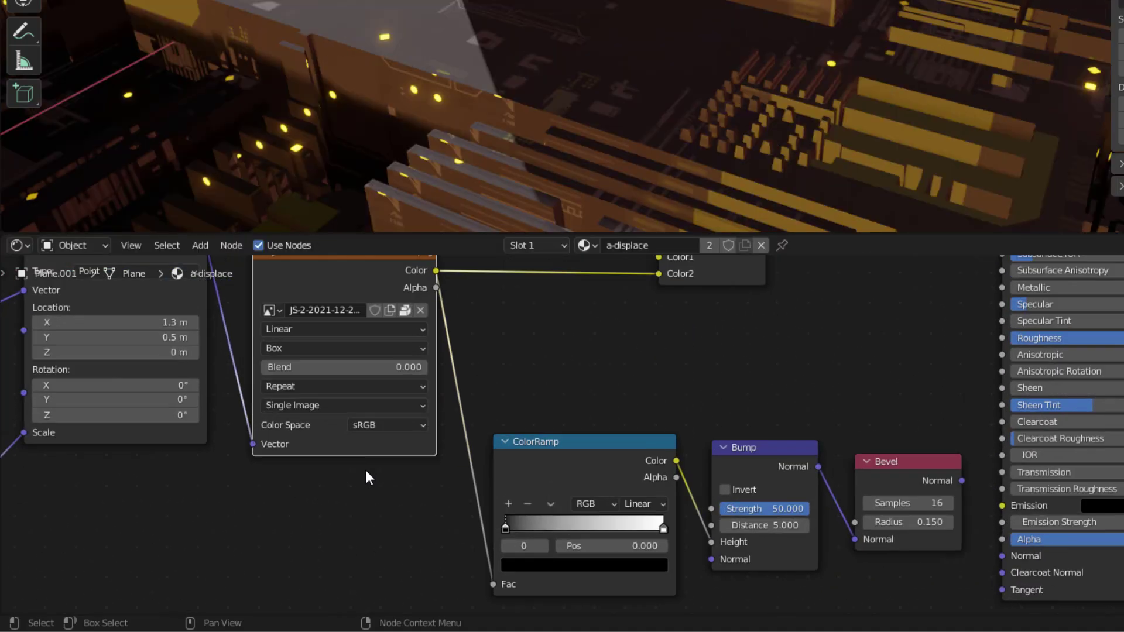
left_click(361, 426)
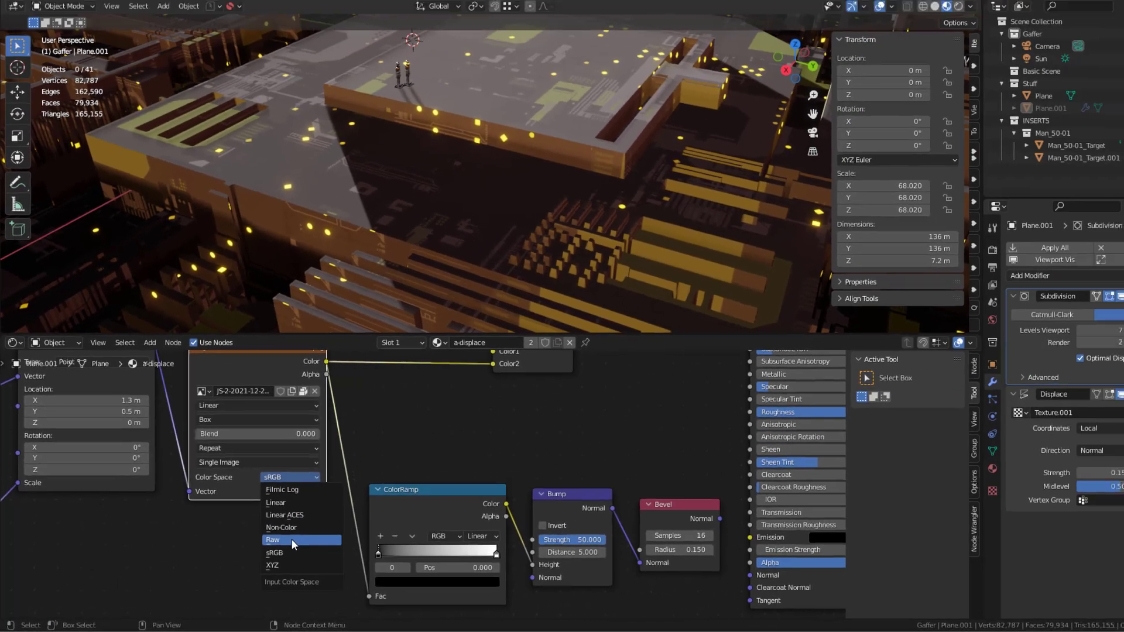
left_click(374, 510)
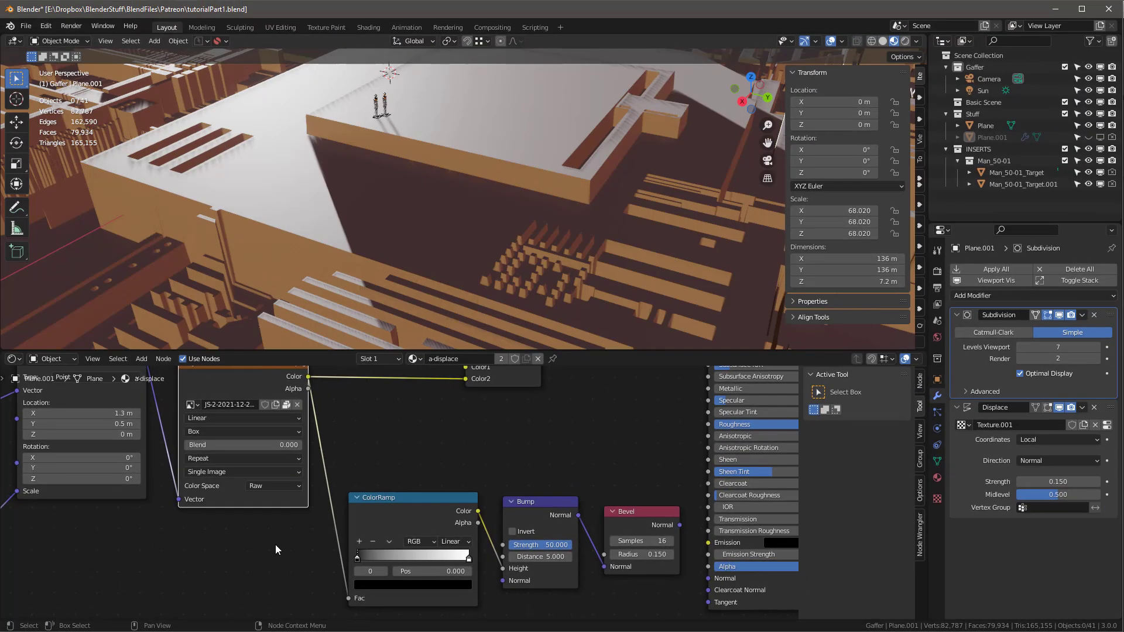
left_click(268, 485)
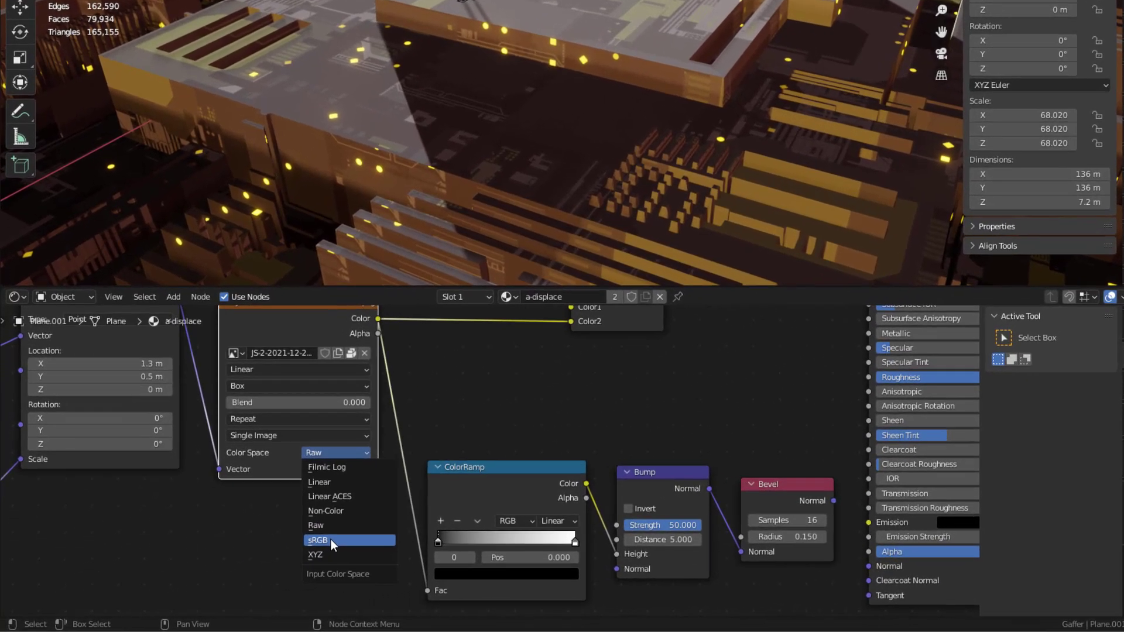
left_click(331, 539)
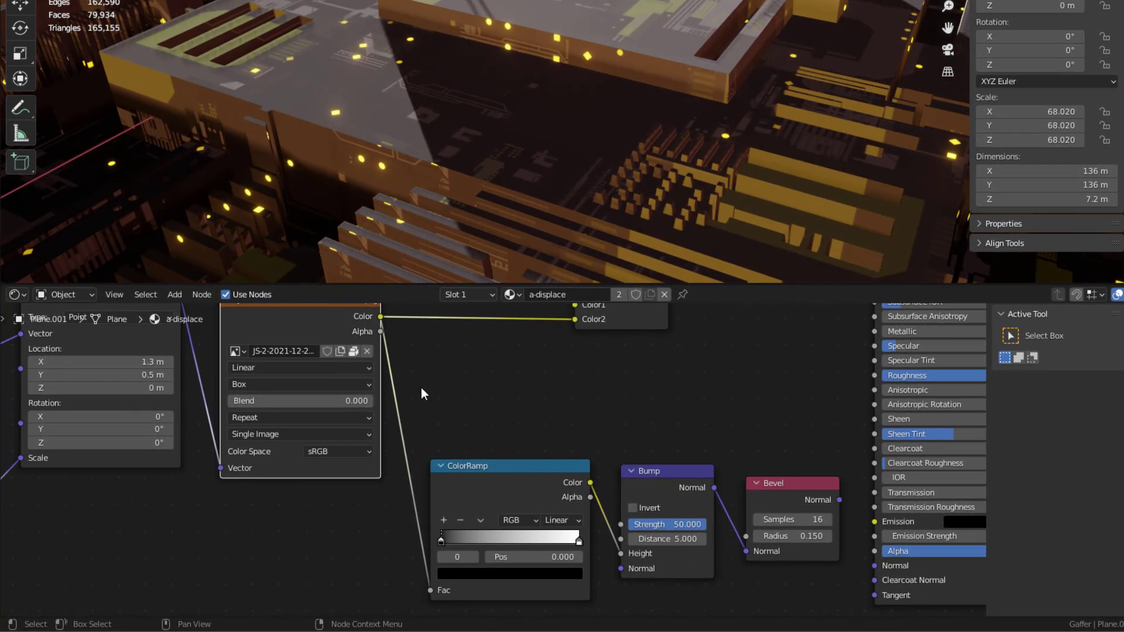
- Preview the image texture and then the ColorRamp output on the plane, testing the ramp's white and black points
left_click_drag(497, 467, 483, 447)
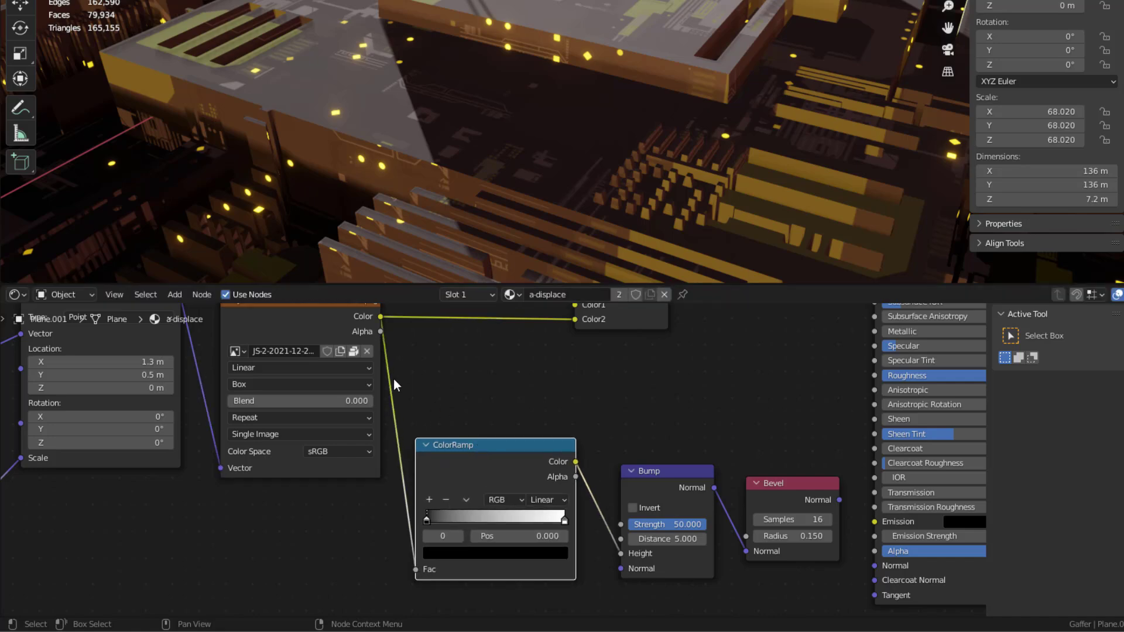
left_click(320, 318, "ctrl+shift")
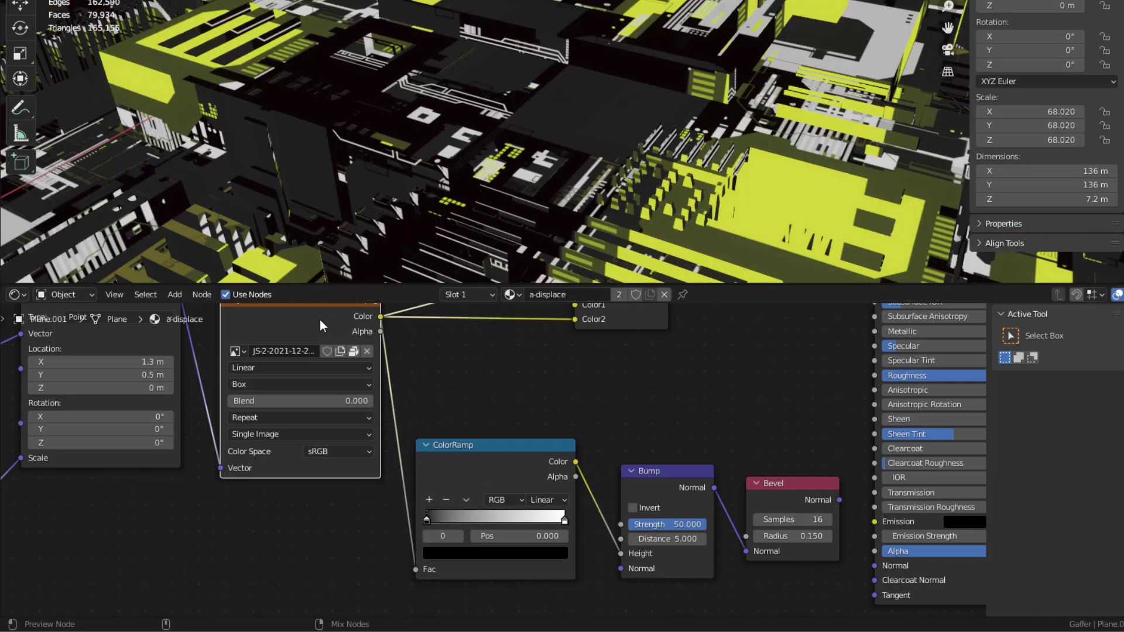
left_click(473, 447, "ctrl+shift")
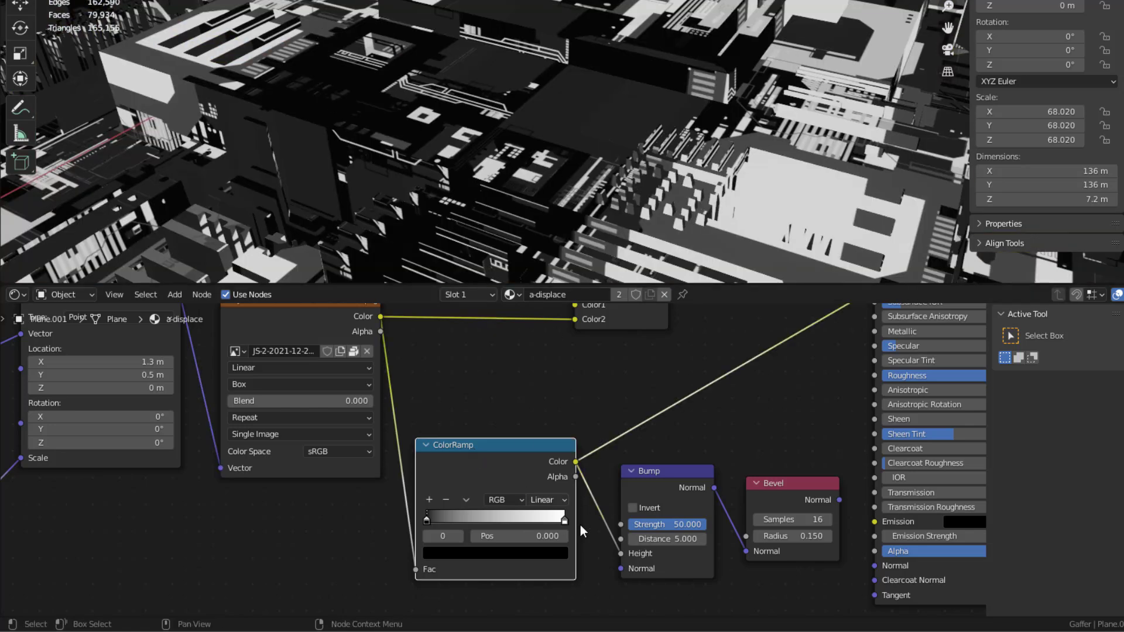
left_click_drag(564, 521, 592, 520)
key("g")
left_click(431, 518)
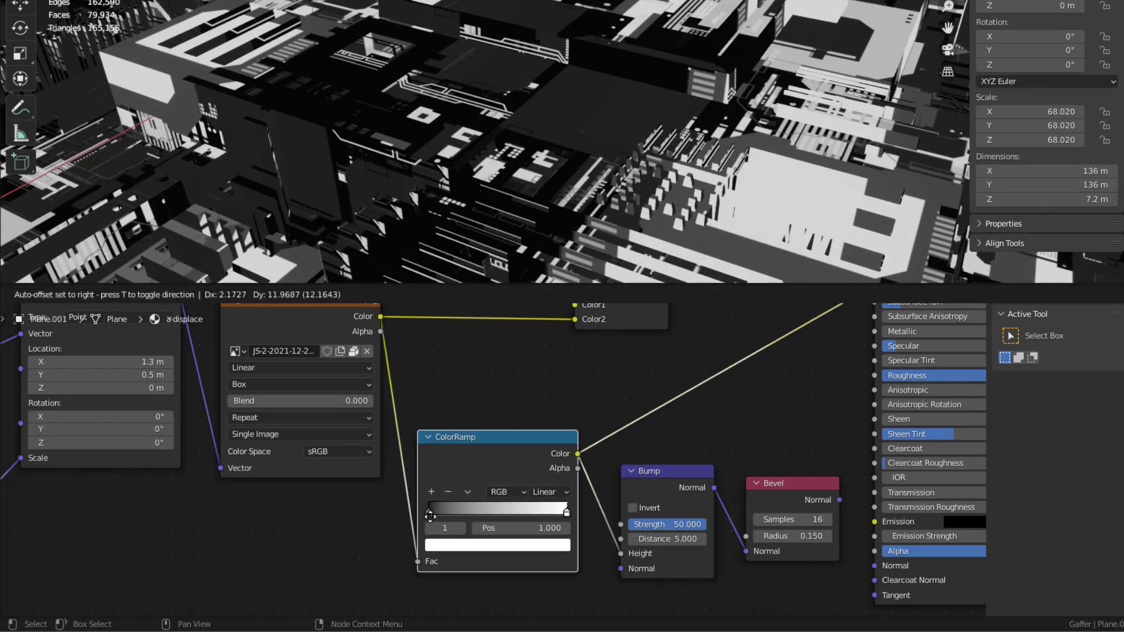
left_click_drag(431, 512, 400, 507)
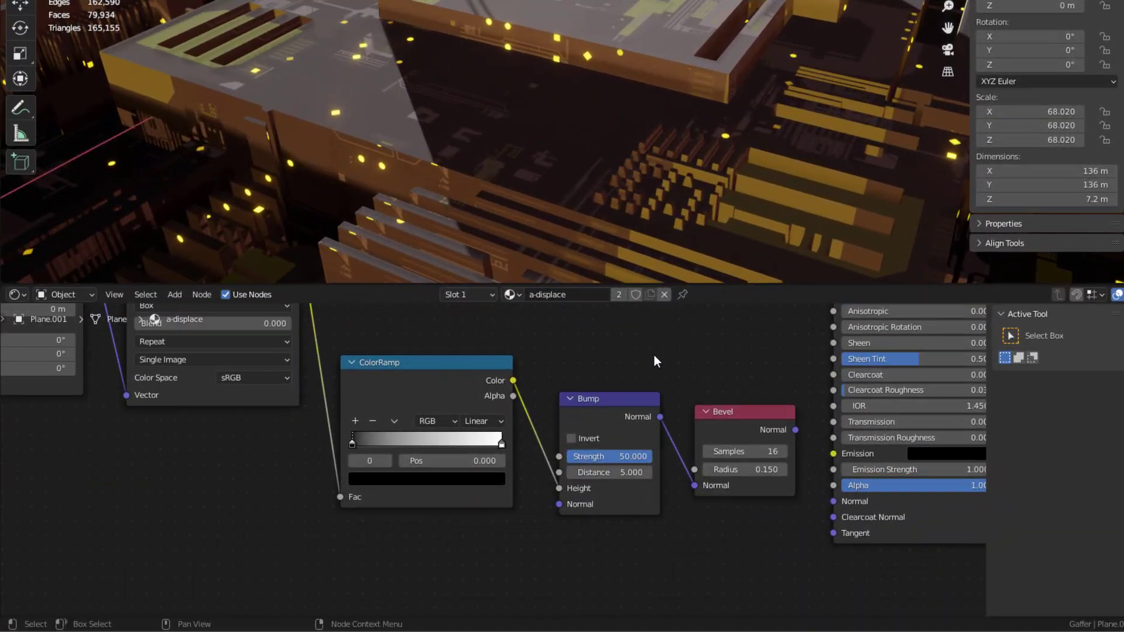
- Select the Bump and Bevel nodes, nudge Bevel down, and link Bump's Normal into the Principled BSDF Normal
scroll(653, 356, "up", 1)
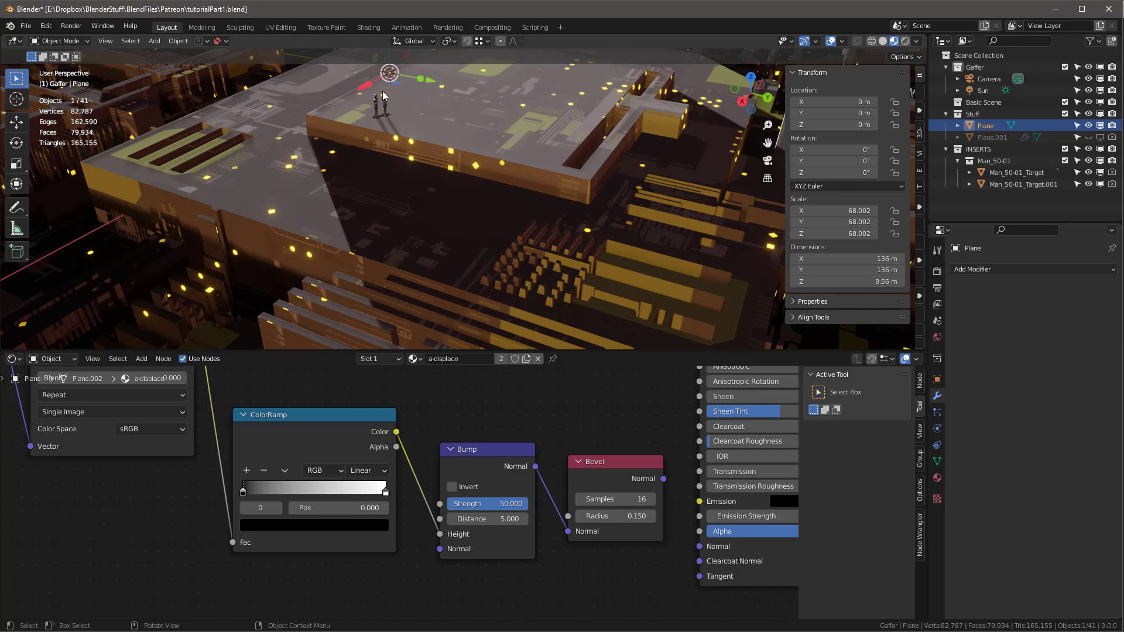
scroll(384, 97, "up", 3)
scroll(379, 111, "down", 5)
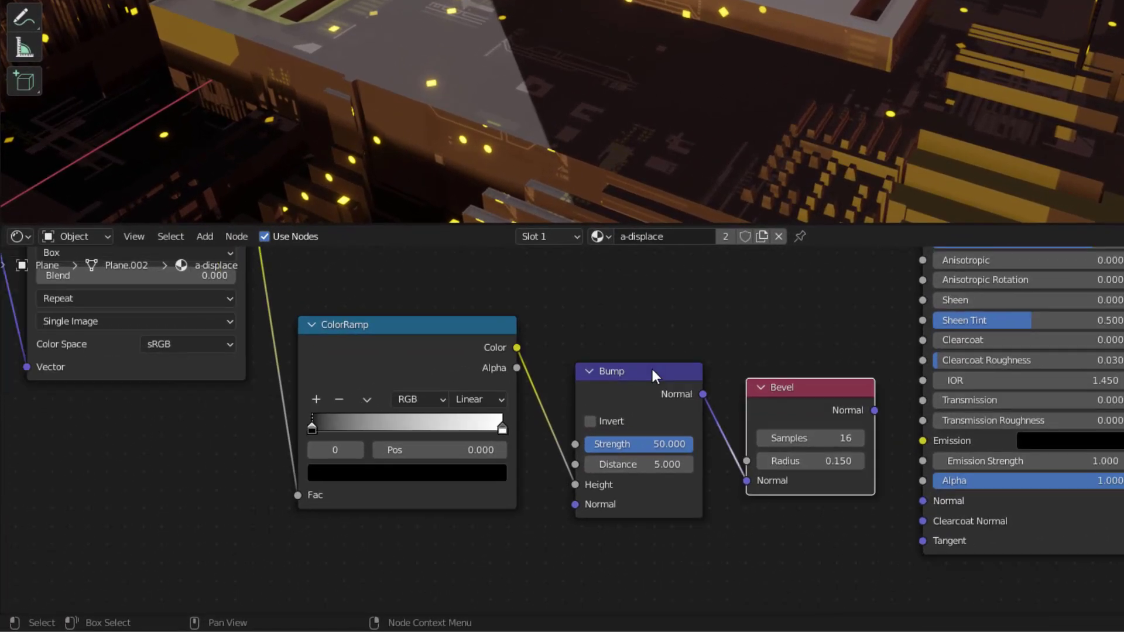
left_click(531, 441)
left_click(798, 390)
left_click_drag(815, 395, 814, 409)
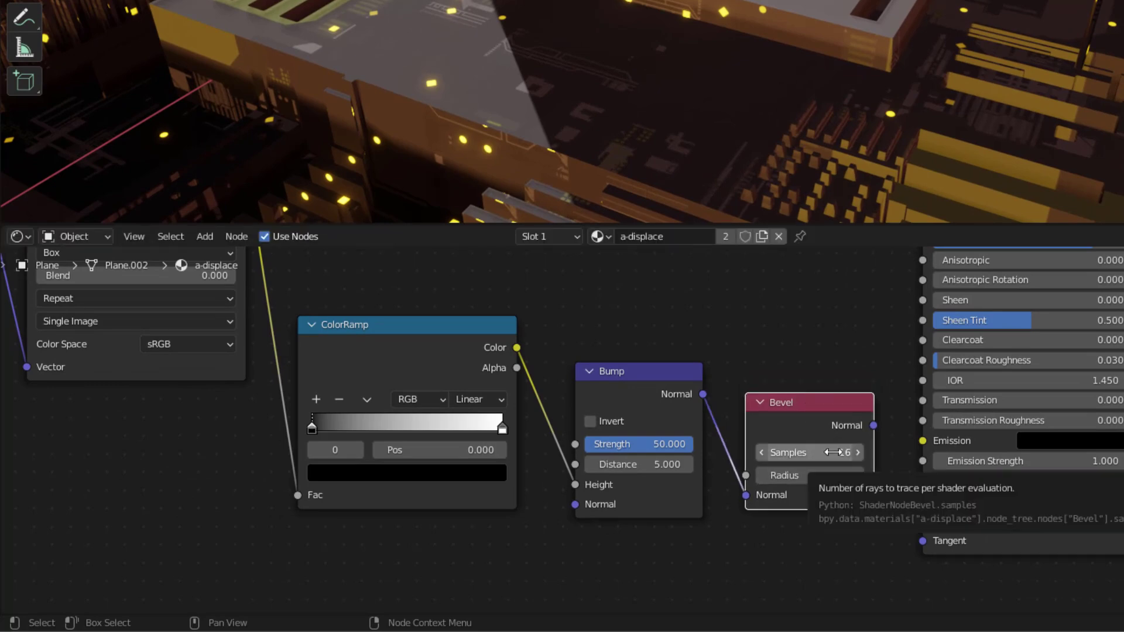
left_click(823, 344)
left_click_drag(703, 394, 860, 517)
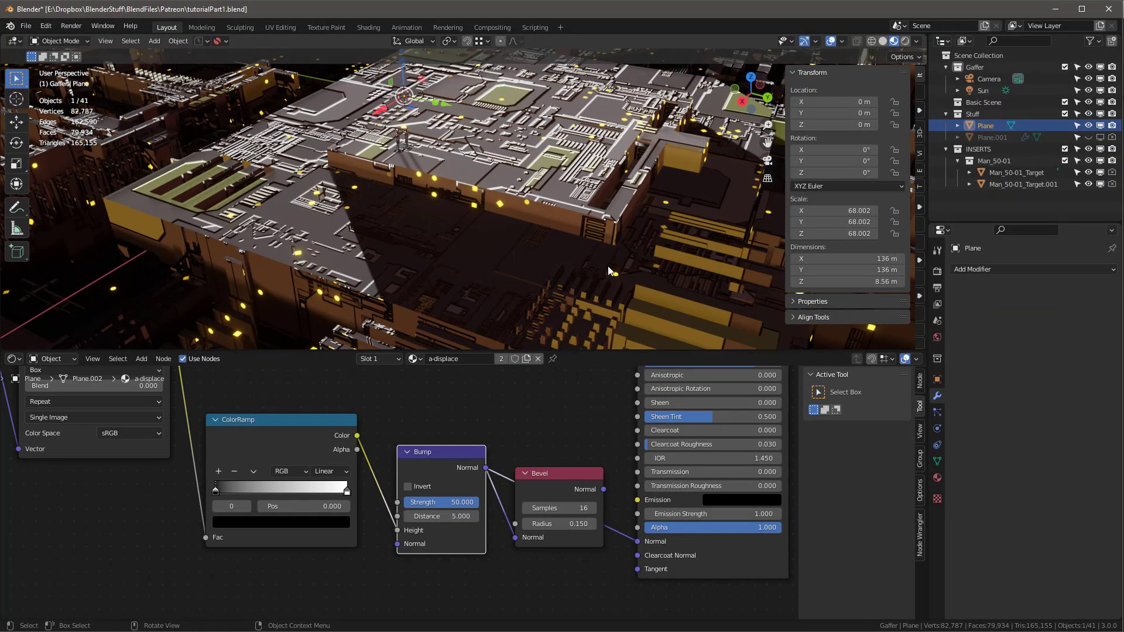
- Switch the viewport to Rendered shading and orbit to a higher view of the building
mouse_move(609, 265)
middle_mouse_down()
mouse_move(542, 258)
mouse_move(620, 255)
mouse_move(607, 259)
middle_mouse_up()
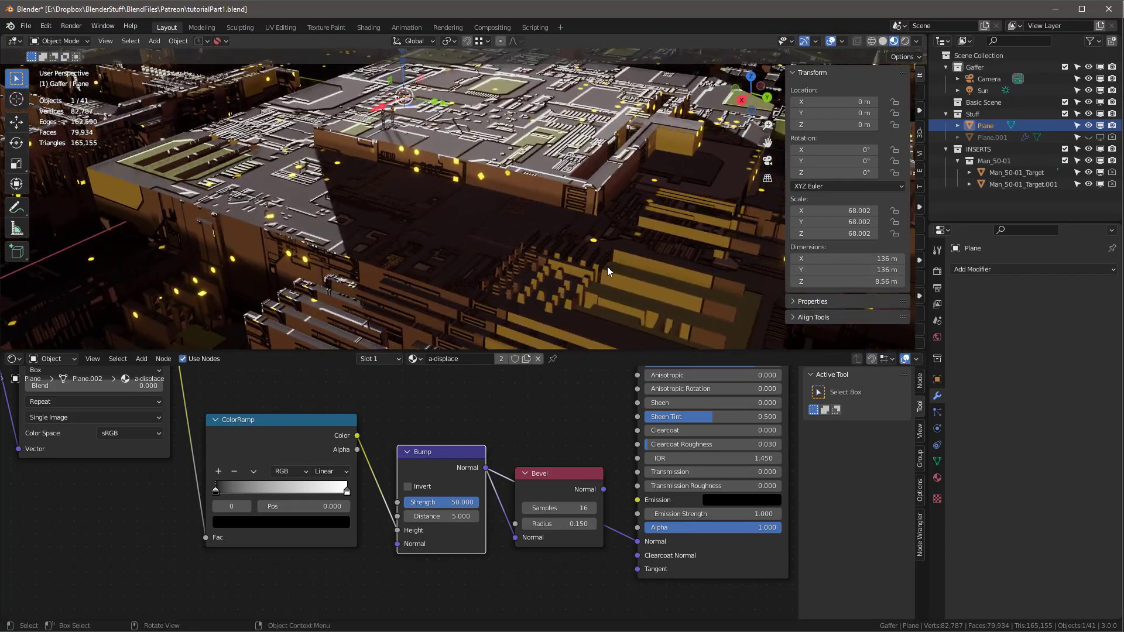
key("z")
left_click(596, 168)
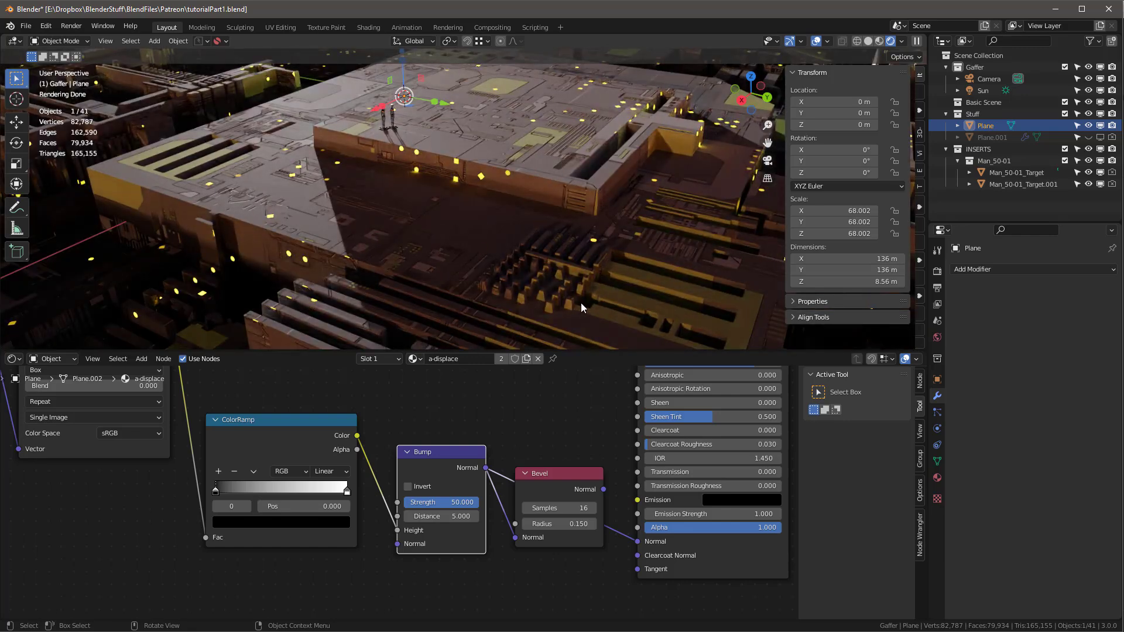
middle_click_drag(578, 162, 573, 169)
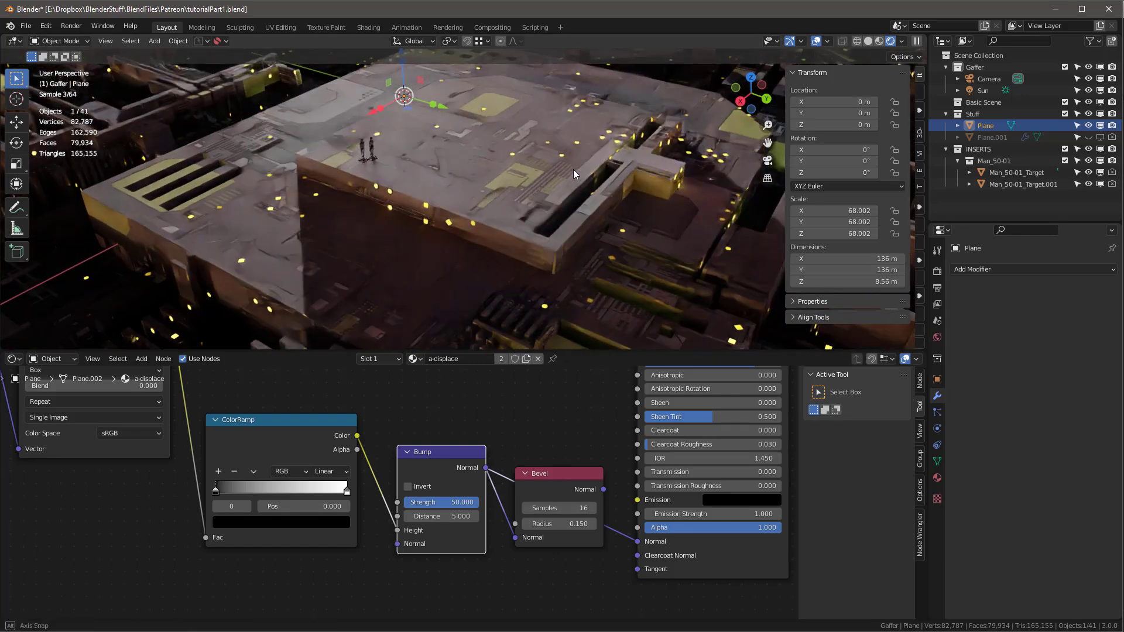
scroll(475, 163, "up", 5)
scroll(475, 163, "down", 3)
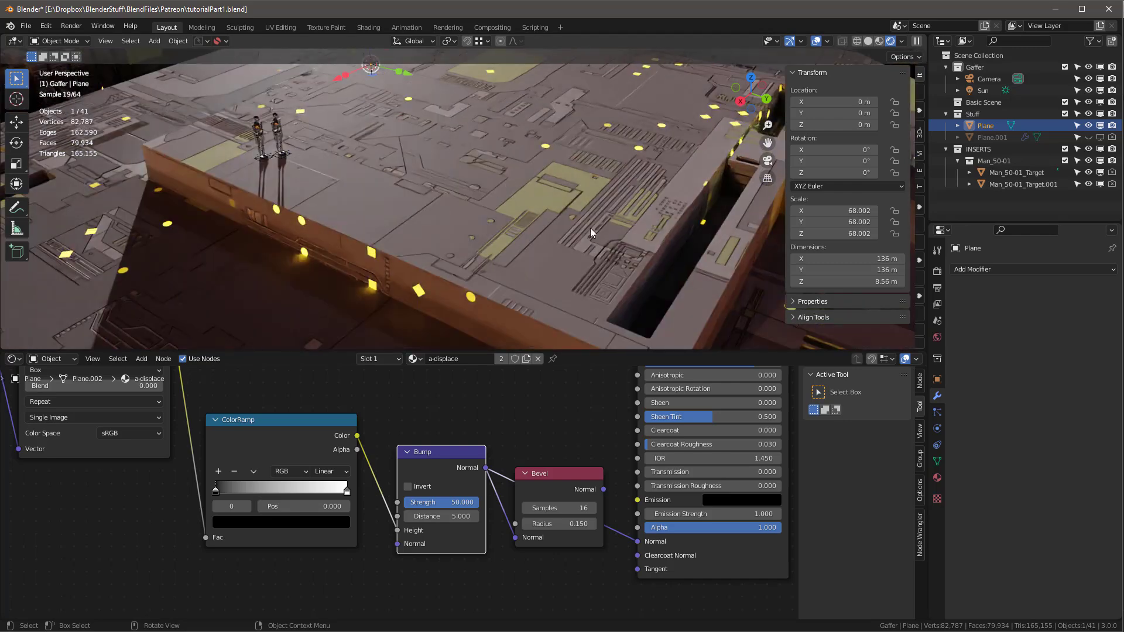
scroll(592, 231, "down", 1)
- Orbit low and high around the buildings and the roof figures, then bring the shader nodes back into view
middle_click_drag(592, 230, 396, 237)
middle_click_drag(507, 157, 592, 170)
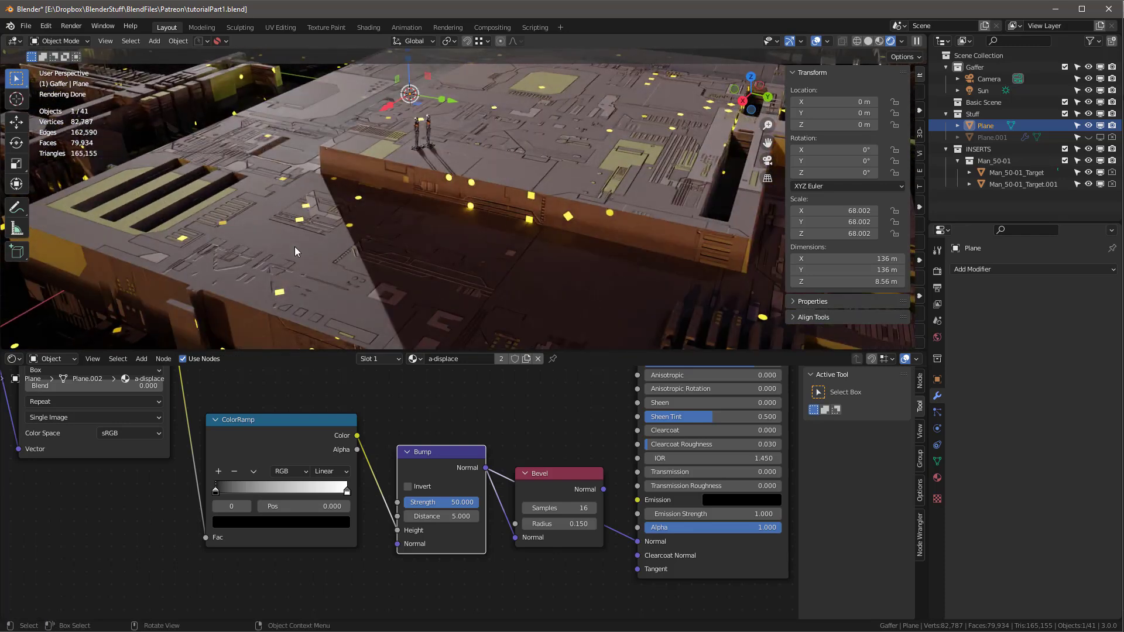
scroll(472, 182, "down", 6)
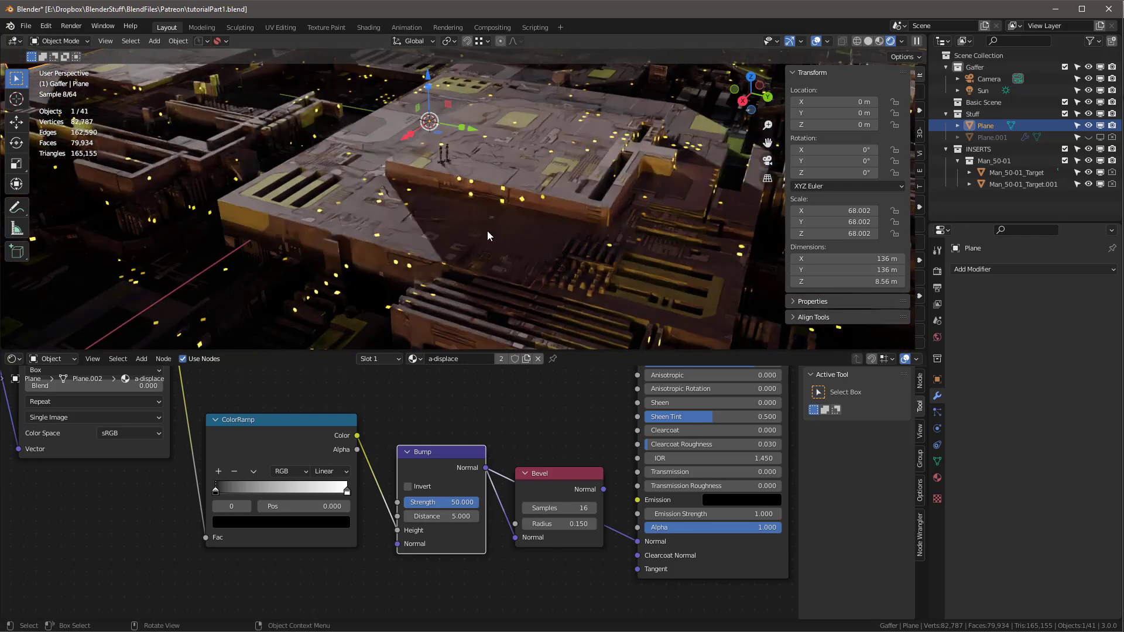
scroll(711, 269, "up", 5)
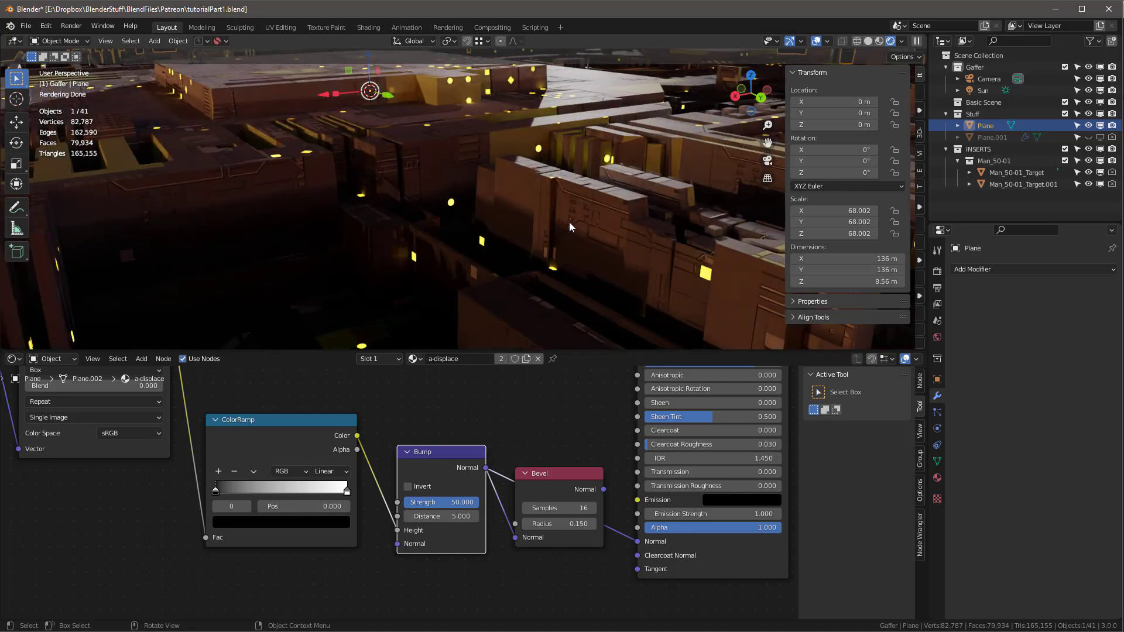
middle_click_drag(569, 225, 549, 153)
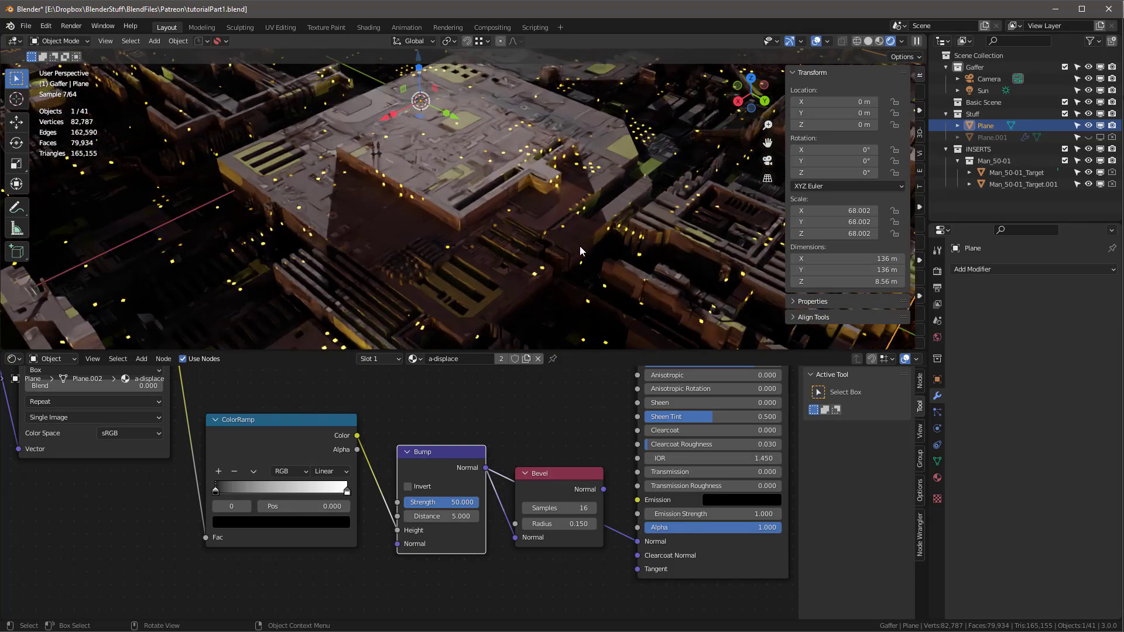
scroll(443, 415, "down", 1)
middle_click_drag(428, 409, 448, 427)
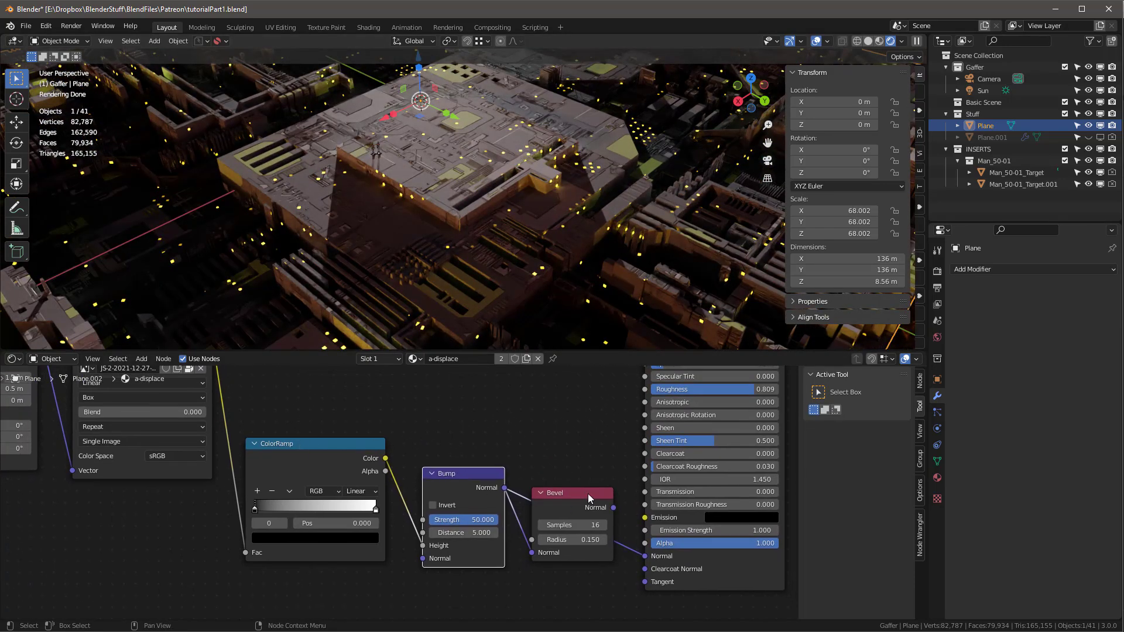
left_click_drag(613, 507, 571, 417)
scroll(392, 249, "up", 6)
middle_click_drag(393, 248, 427, 242)
scroll(283, 96, "up", 3)
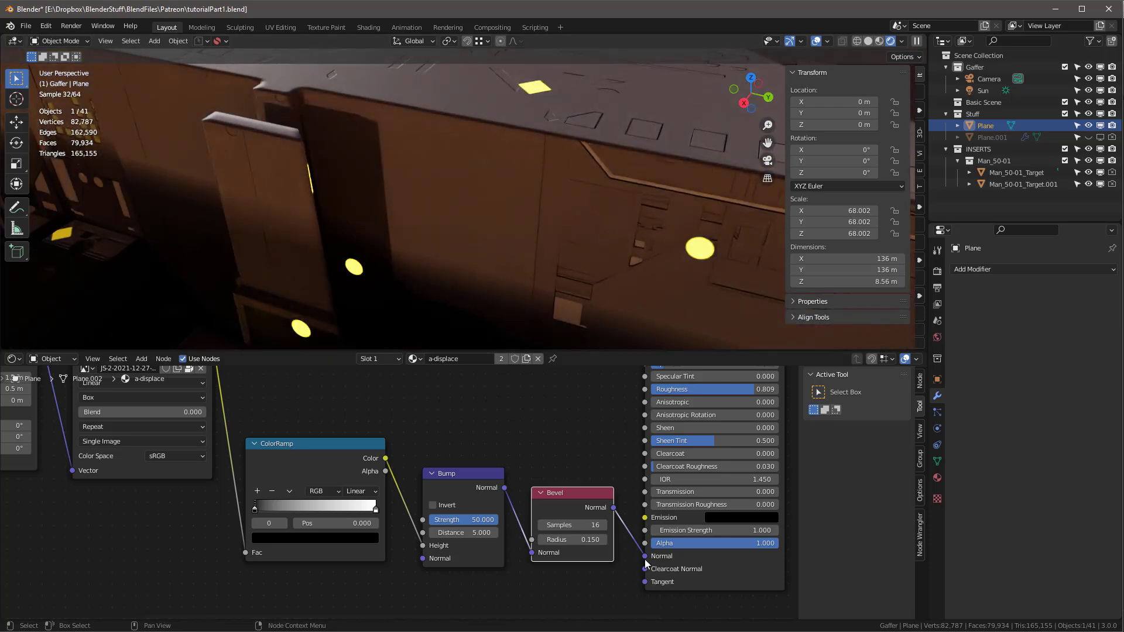
left_click_drag(503, 487, 645, 556)
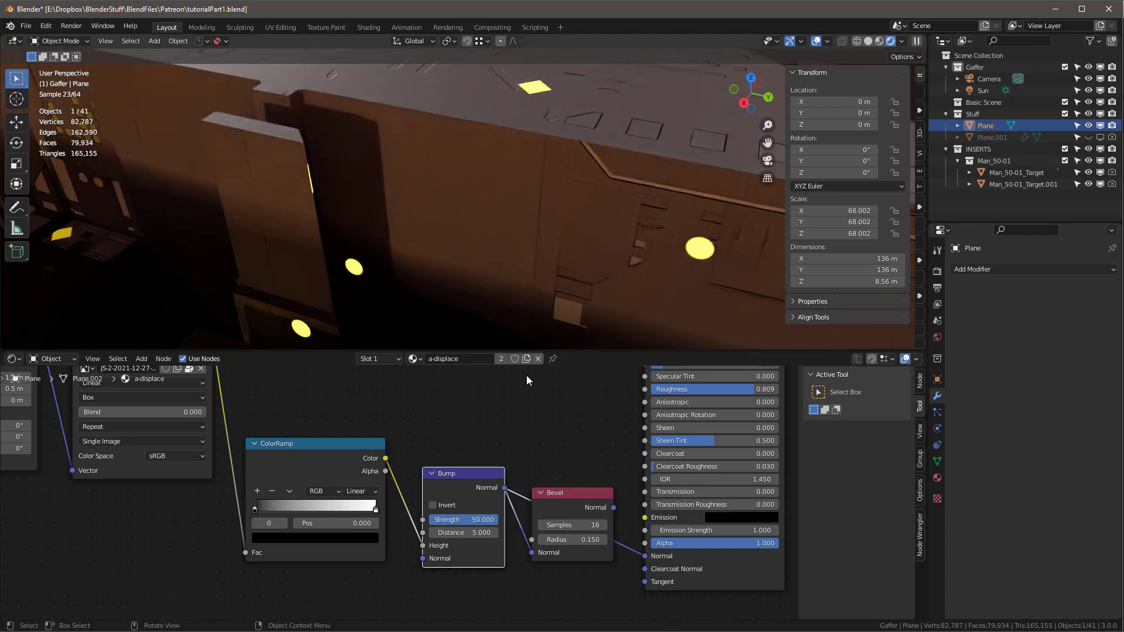
left_click_drag(612, 507, 642, 556)
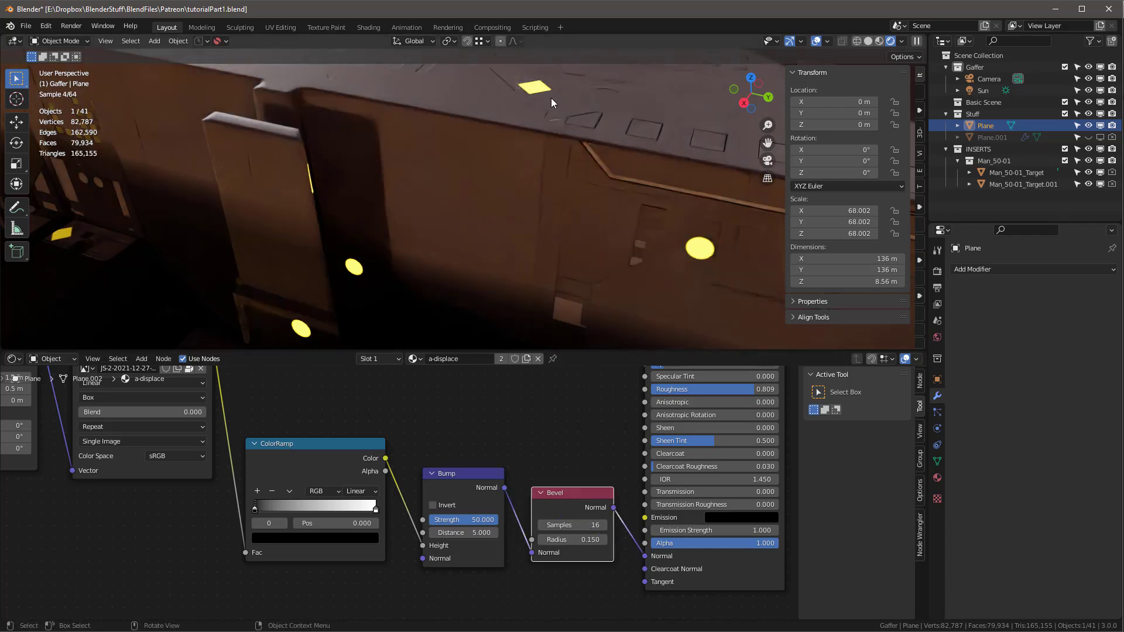
scroll(384, 237, "down", 5)
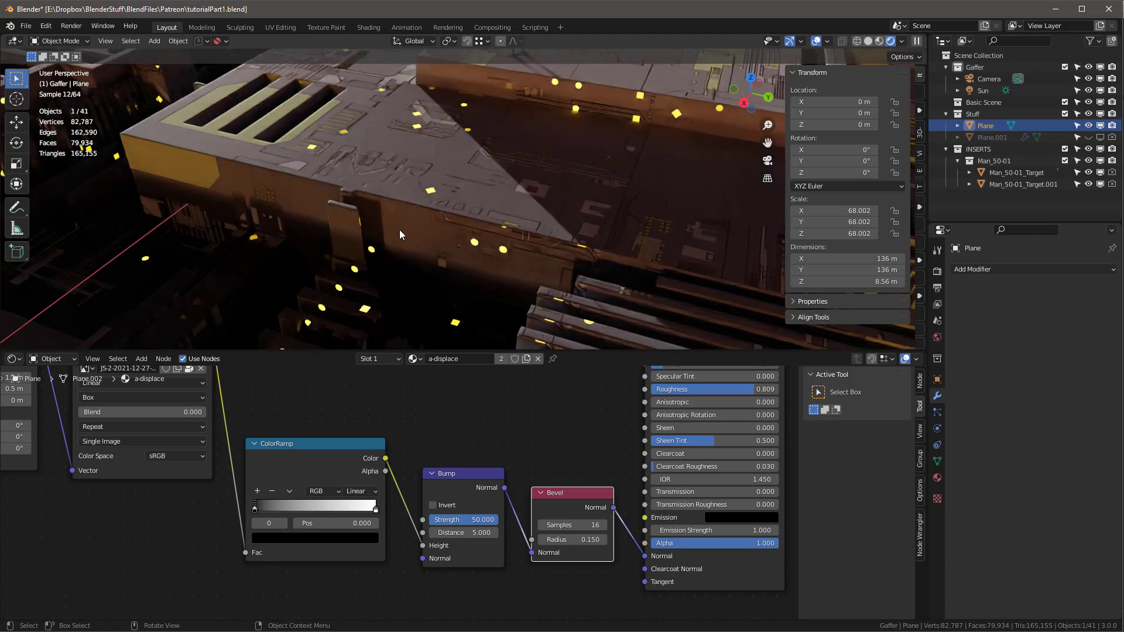